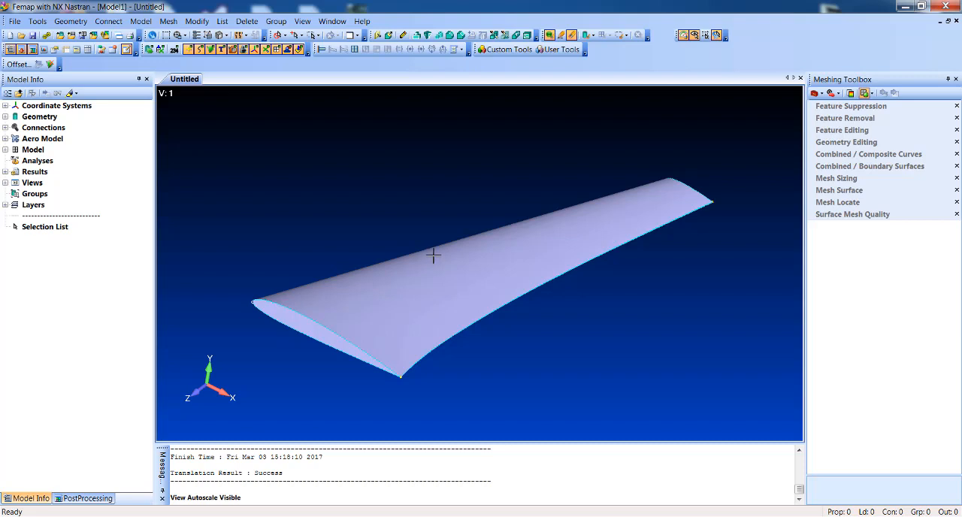
# Step: Display the wing model in wireframe and orient it so the root and tip airfoil curves can be seen
pyautogui.moveTo(399, 208); pyautogui.dragTo(391, 120, button='middle')
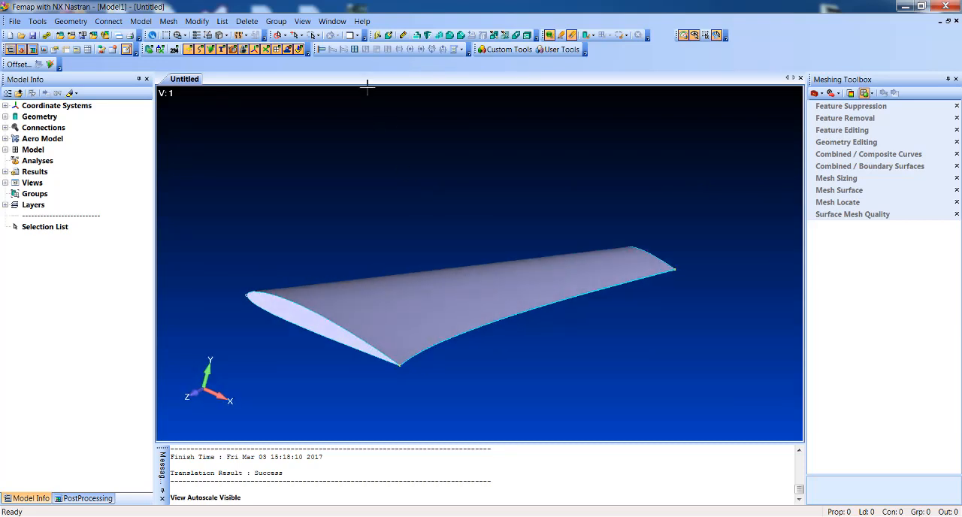
pyautogui.click(232, 35)
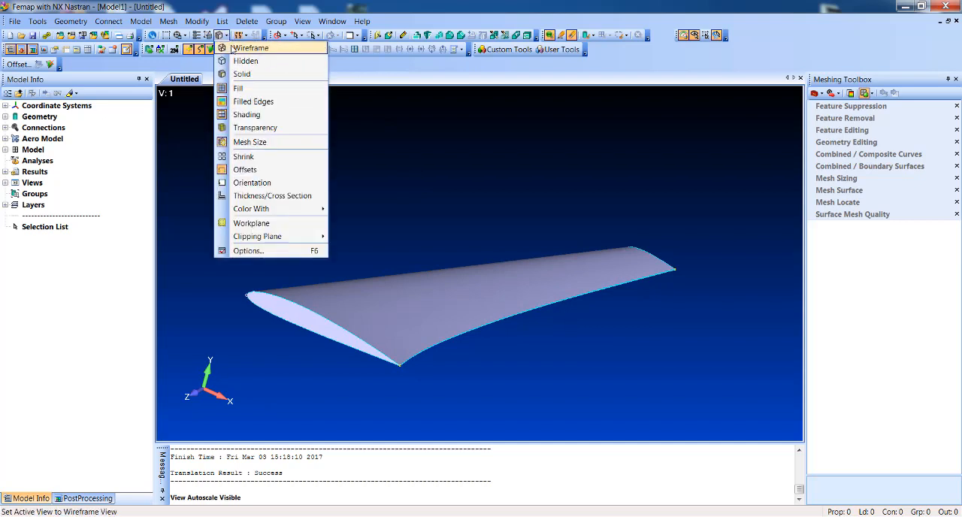
pyautogui.click(275, 45)
pyautogui.moveTo(382, 178); pyautogui.dragTo(360, 201, button='middle')
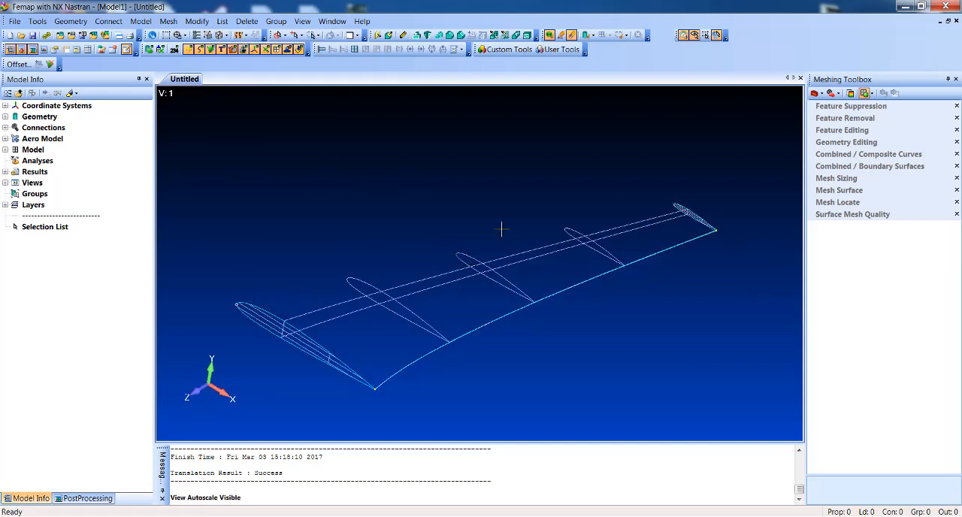
# Step: Break the root and tip airfoil curves at location 0, 0, 0 to create leading-edge points
pyautogui.click(197, 21)
pyautogui.click(214, 60)
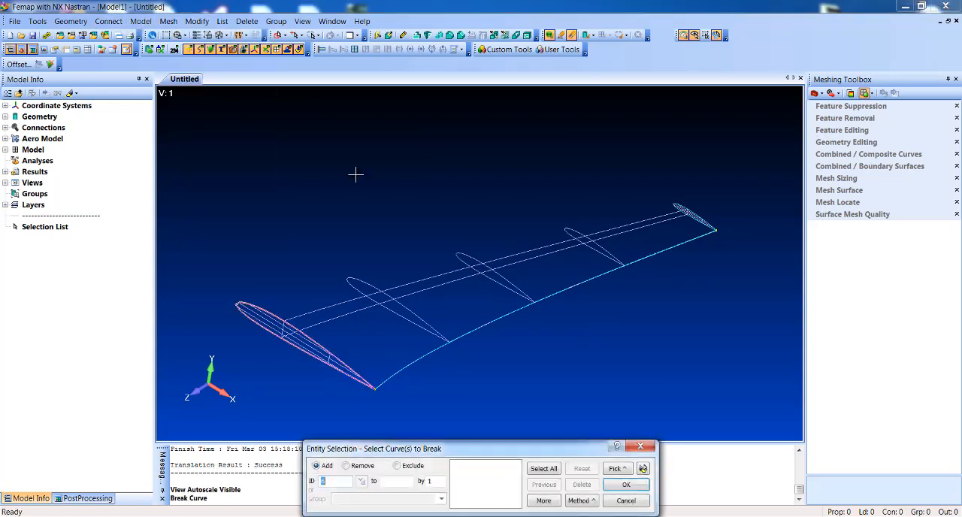
pyautogui.click(237, 272)
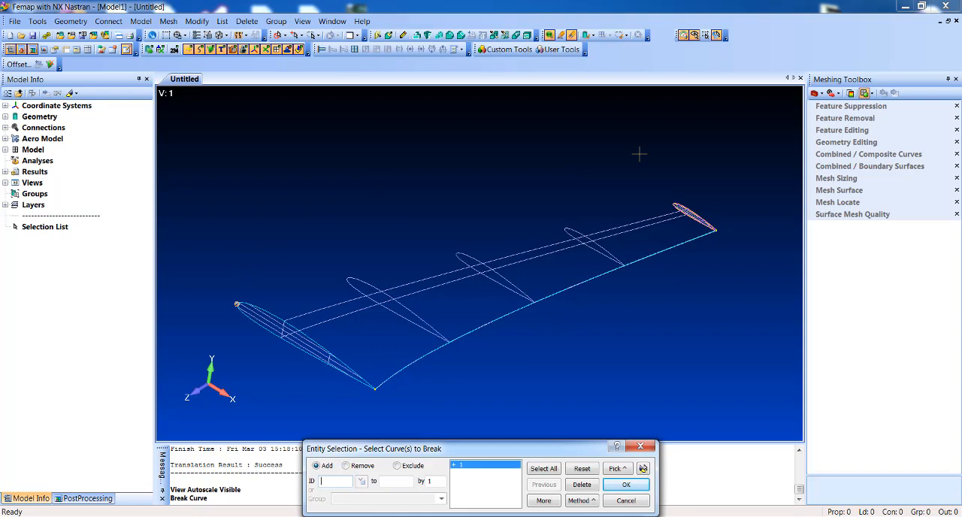
pyautogui.press('Return')
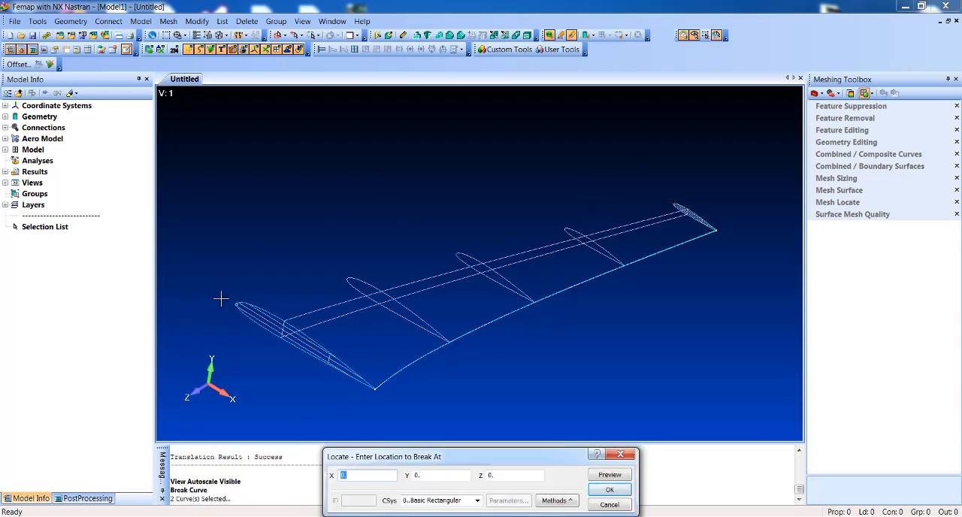
pyautogui.click(609, 489)
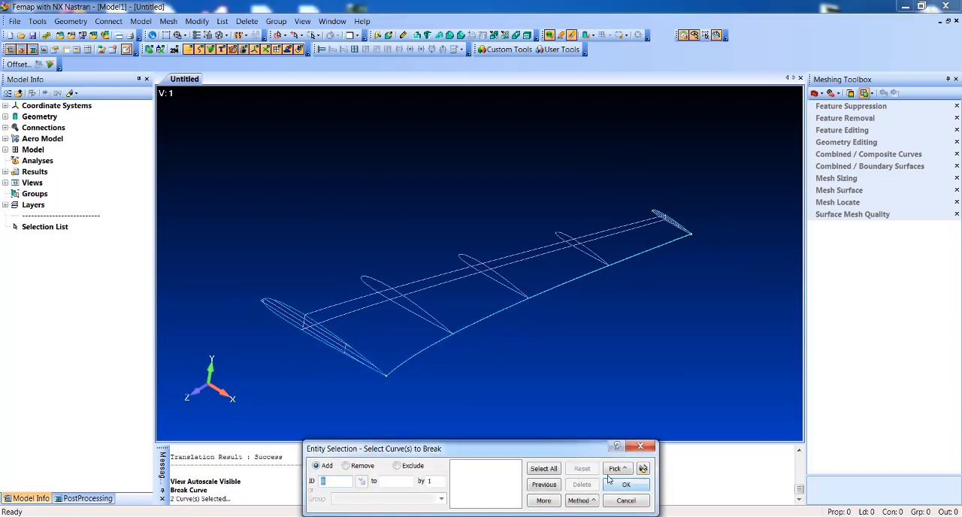
pyautogui.click(626, 500)
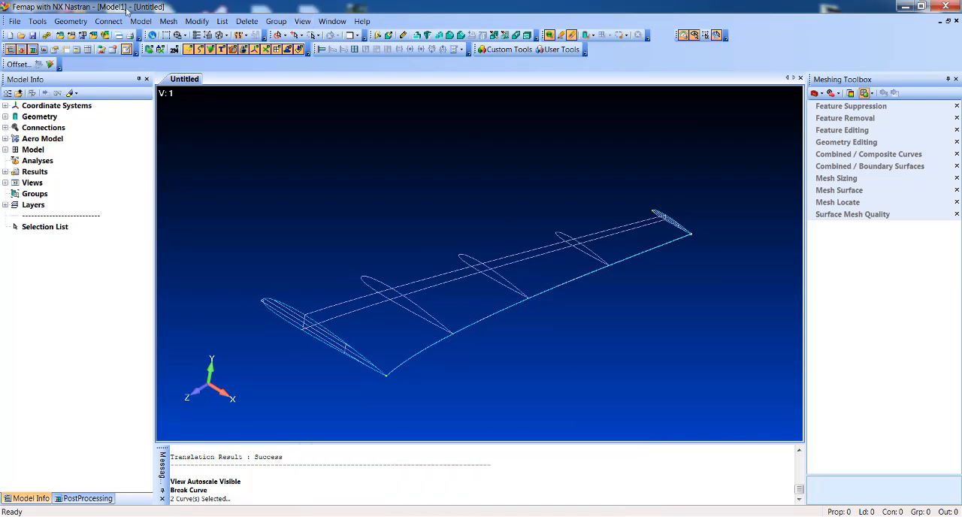
# Step: Split the wing skin surface point to point along the leading edge, between the root and tip airfoil points
pyautogui.click(71, 22)
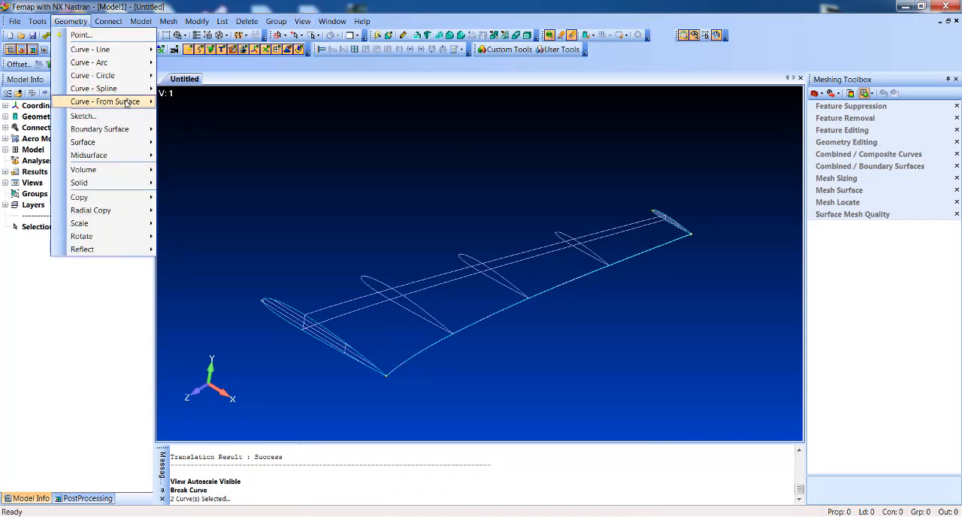
pyautogui.moveTo(128, 103)
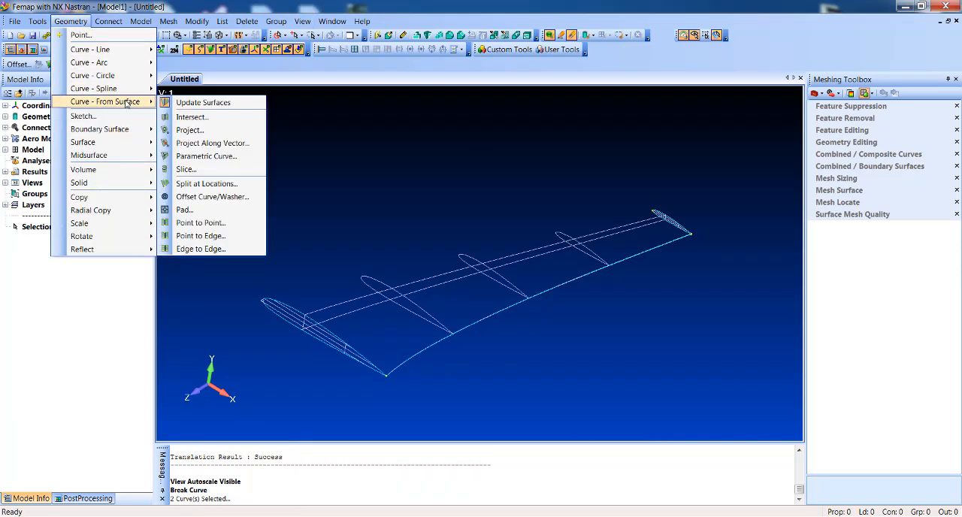
pyautogui.click(200, 223)
pyautogui.click(224, 246)
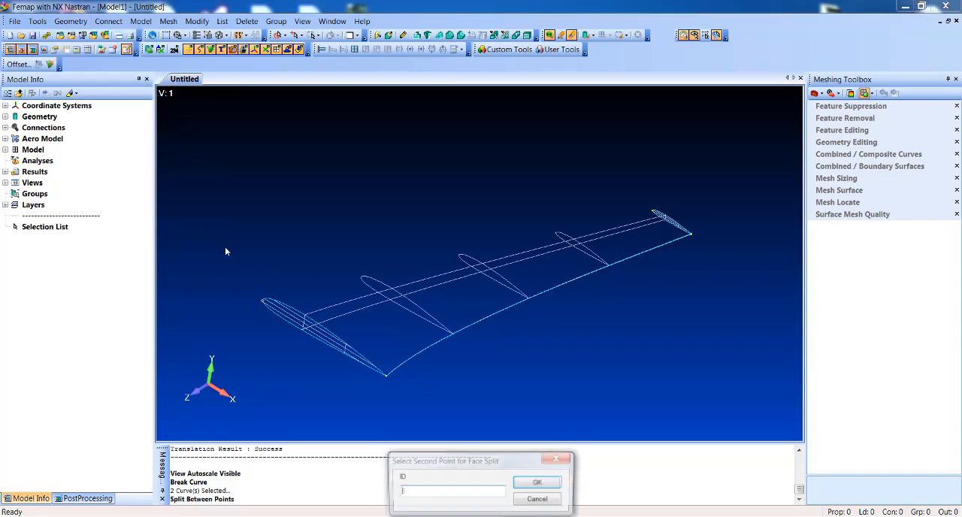
pyautogui.click(569, 145)
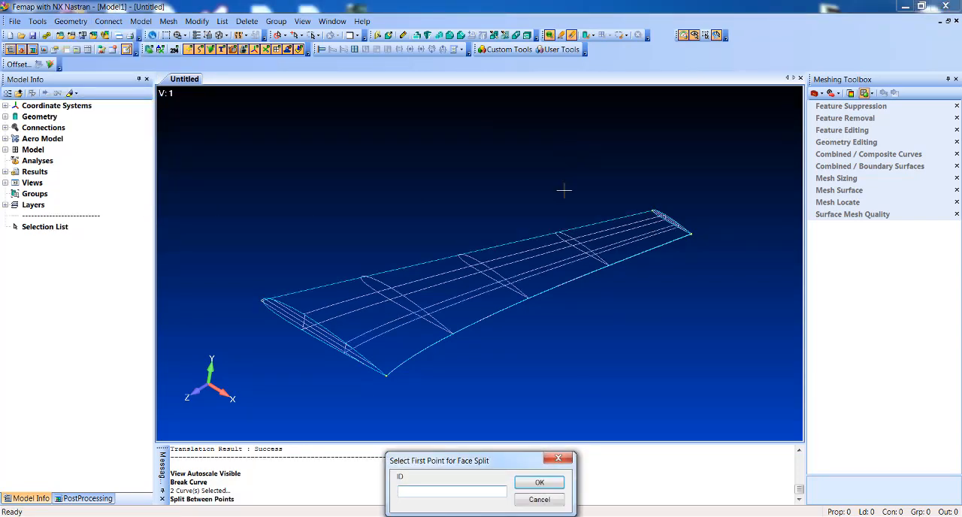
pyautogui.click(554, 501)
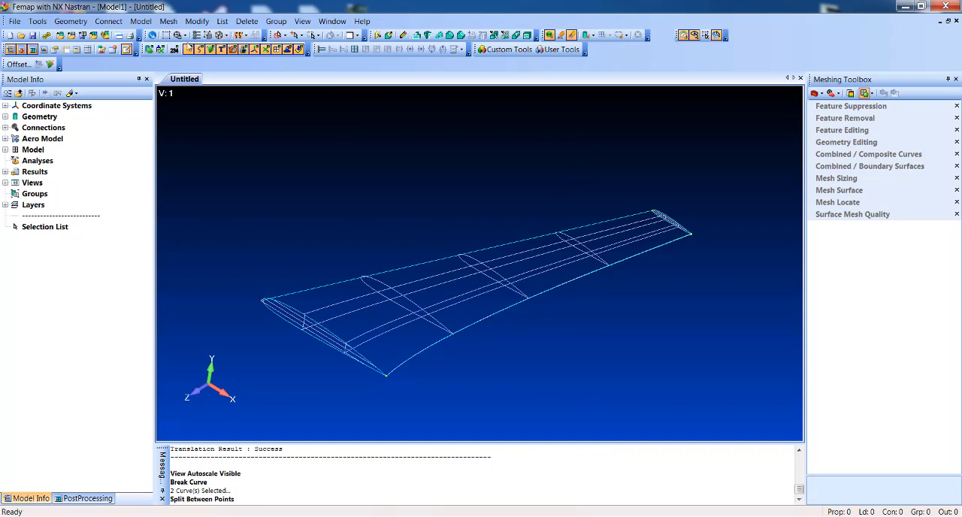
# Step: Start a parametric curve on the narrow trailing-edge surface, choosing that surface with front-most picking
pyautogui.click(165, 35)
pyautogui.click(386, 374)
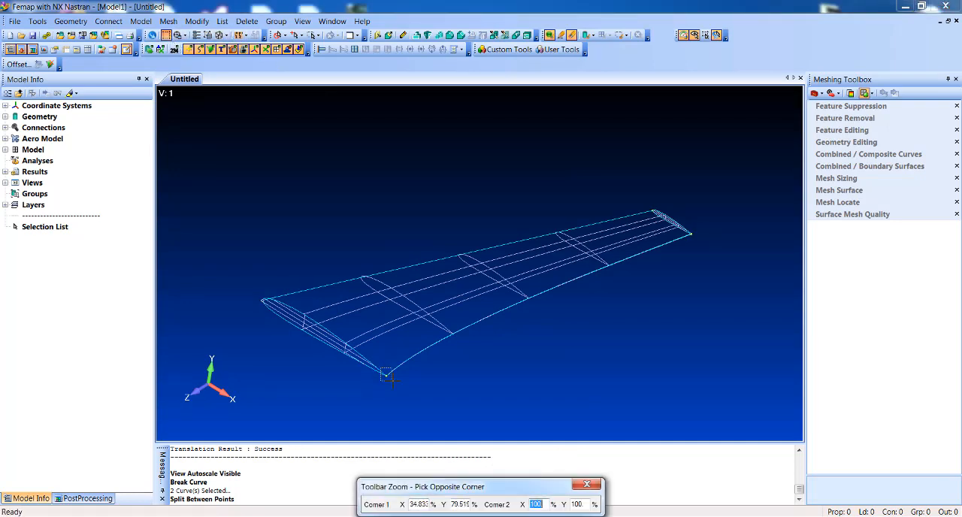
pyautogui.click(405, 381)
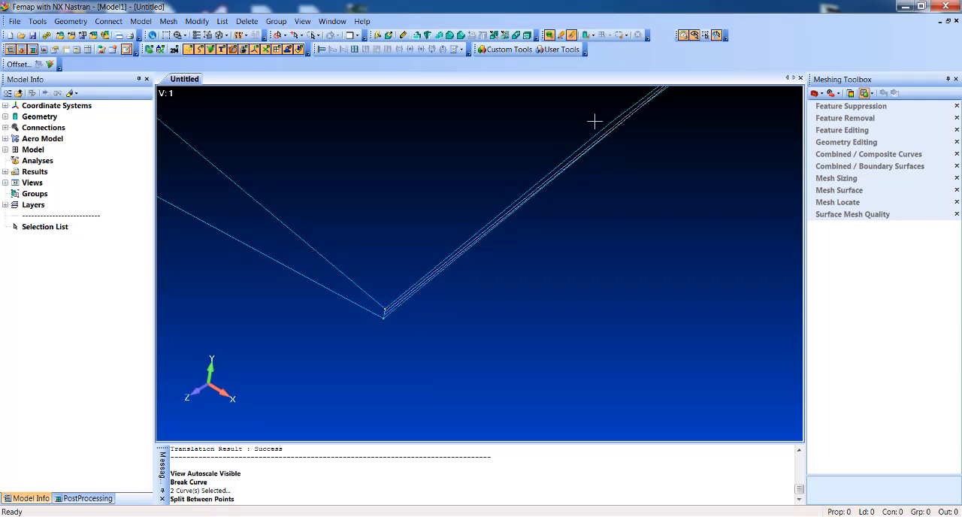
pyautogui.click(84, 22)
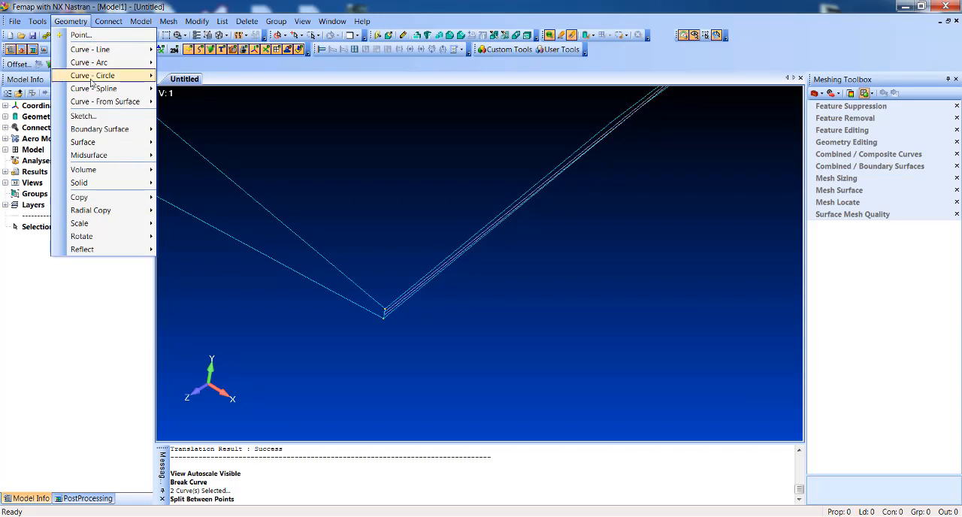
pyautogui.moveTo(121, 101)
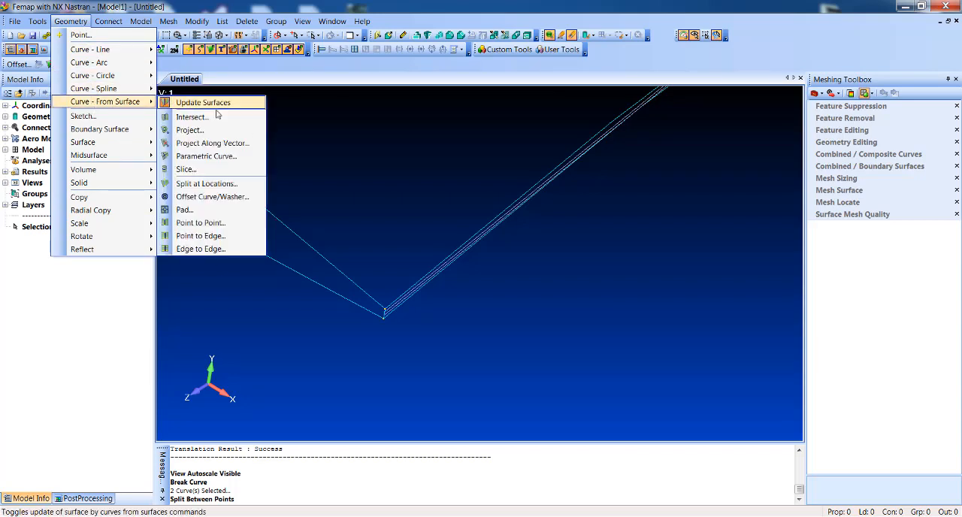
pyautogui.click(223, 156)
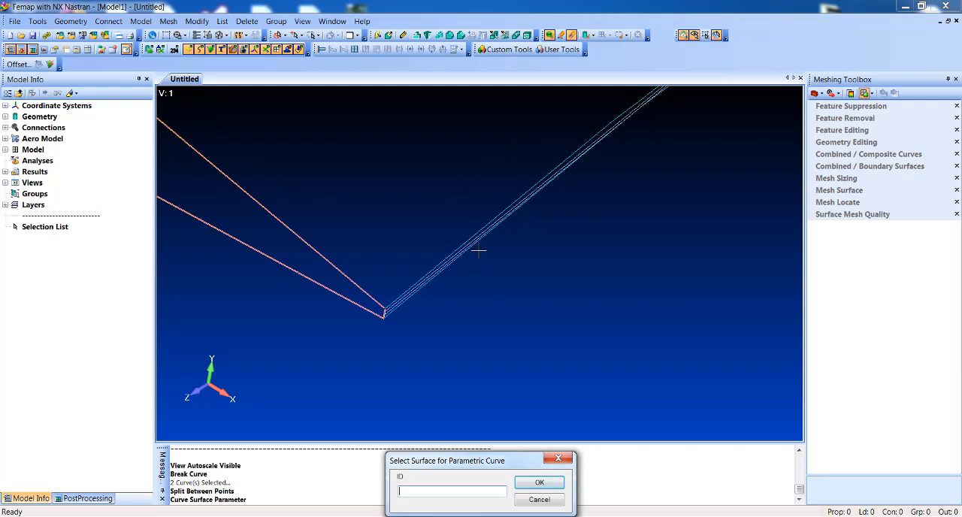
pyautogui.rightClick(478, 248)
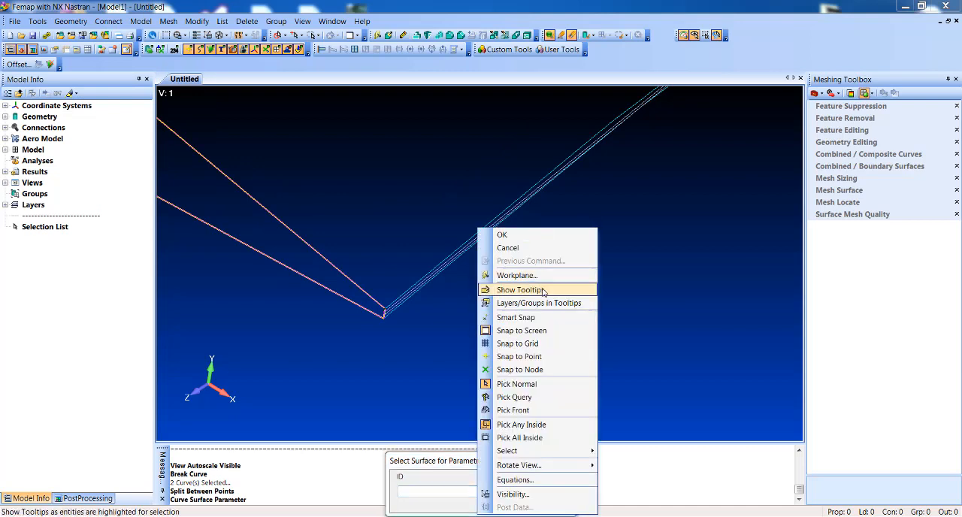
pyautogui.click(539, 411)
pyautogui.doubleClick(418, 285)
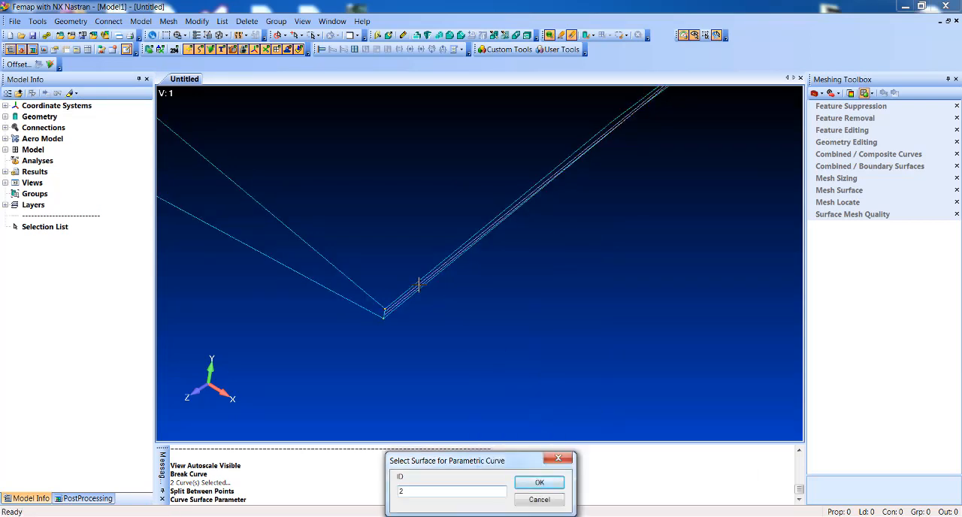
# Step: Create the parametric curve through the trailing-edge surface's center of gravity in the U direction
pyautogui.scroll(-8, 516, 309)
pyautogui.scroll(-10, 513, 305)
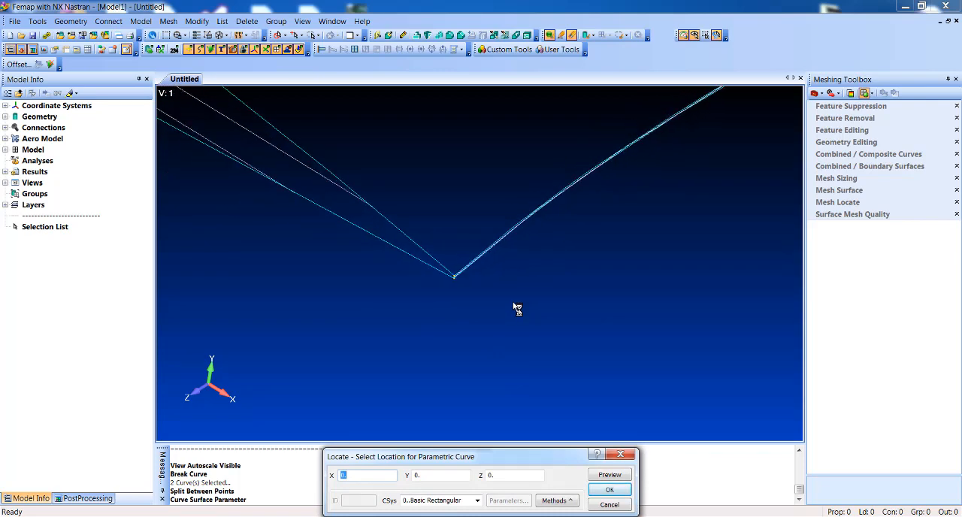
pyautogui.scroll(-3, 517, 308)
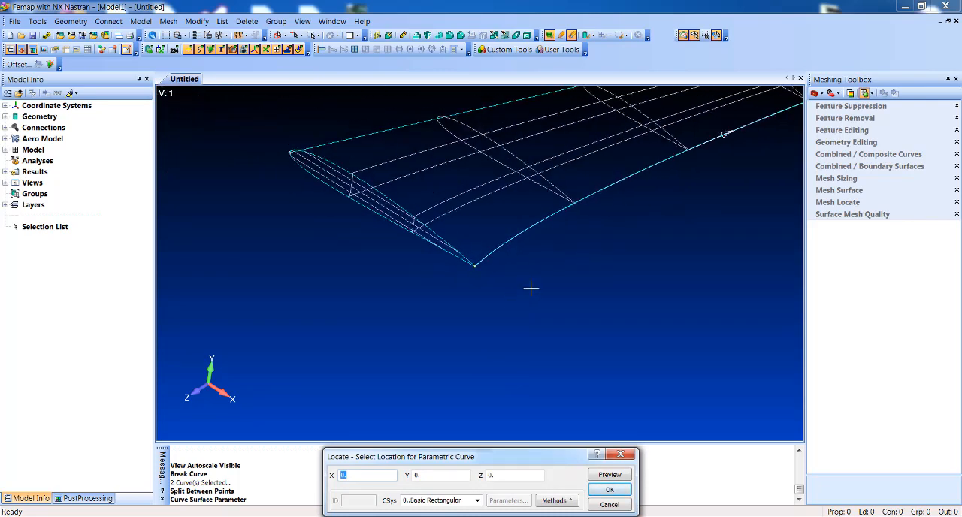
pyautogui.moveTo(669, 209); pyautogui.dragTo(521, 281, button='middle')
pyautogui.click(556, 500)
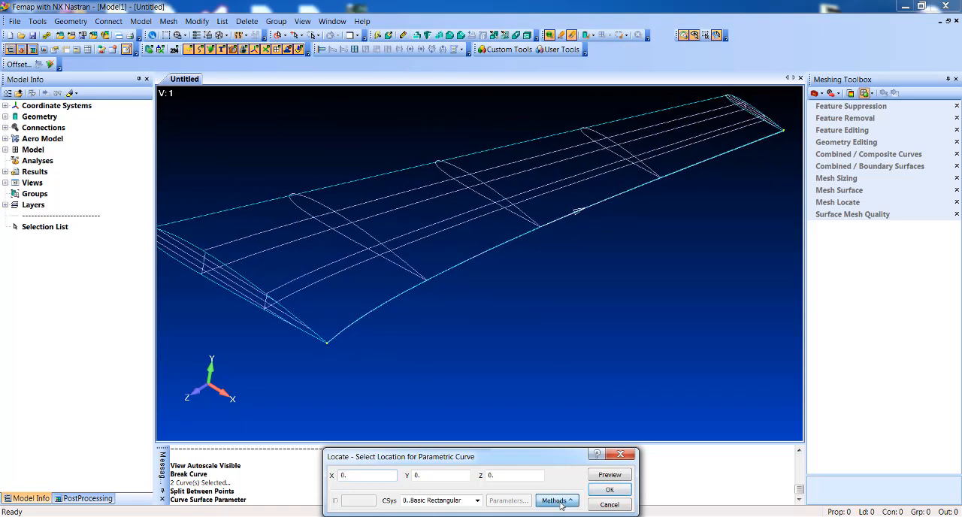
pyautogui.click(571, 489)
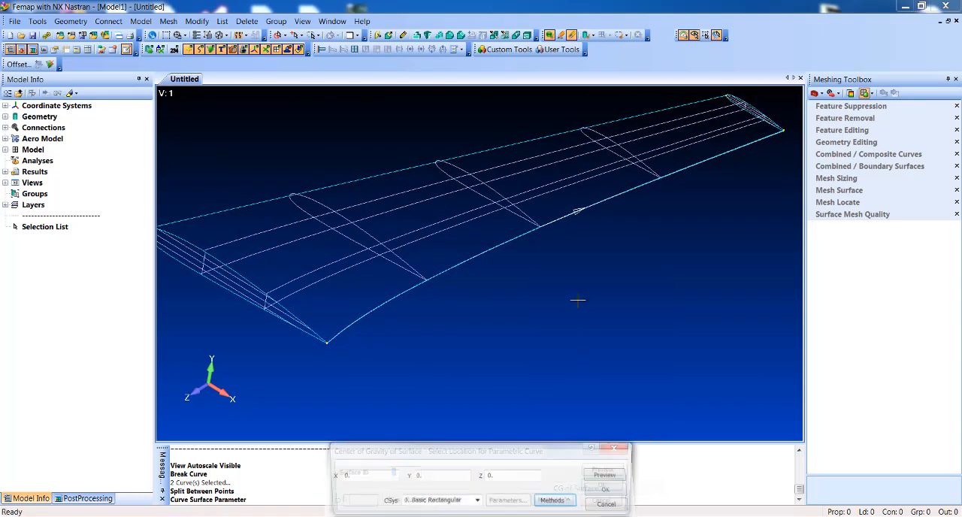
pyautogui.scroll(2, 530, 304)
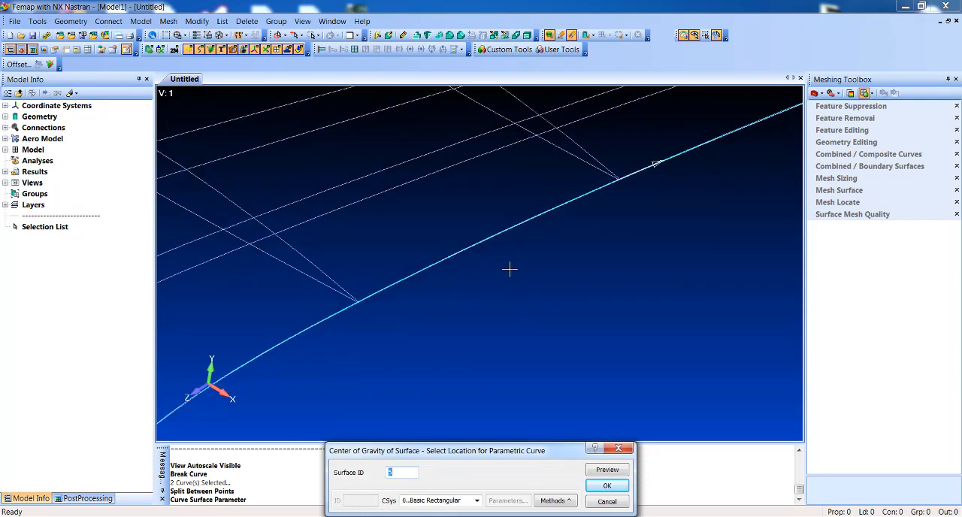
pyautogui.click(492, 237)
pyautogui.press('Return')
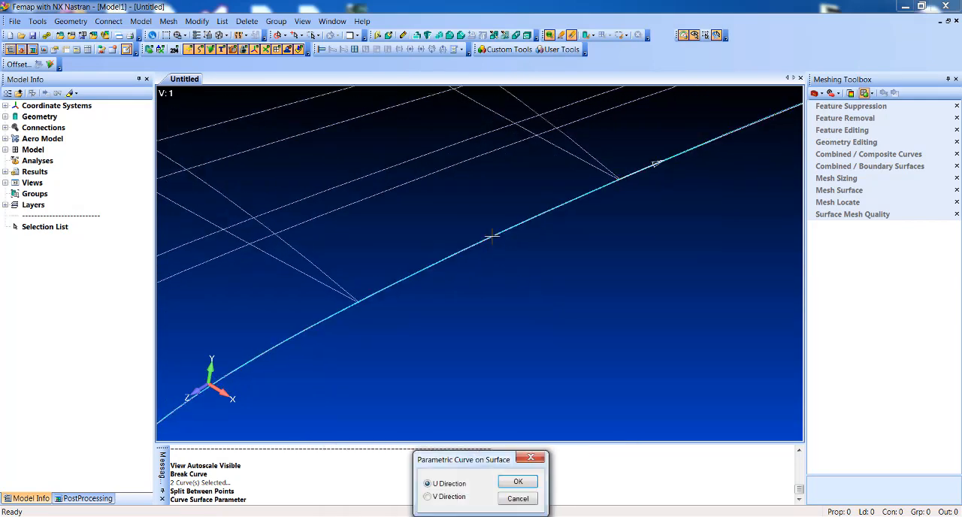
pyautogui.click(527, 482)
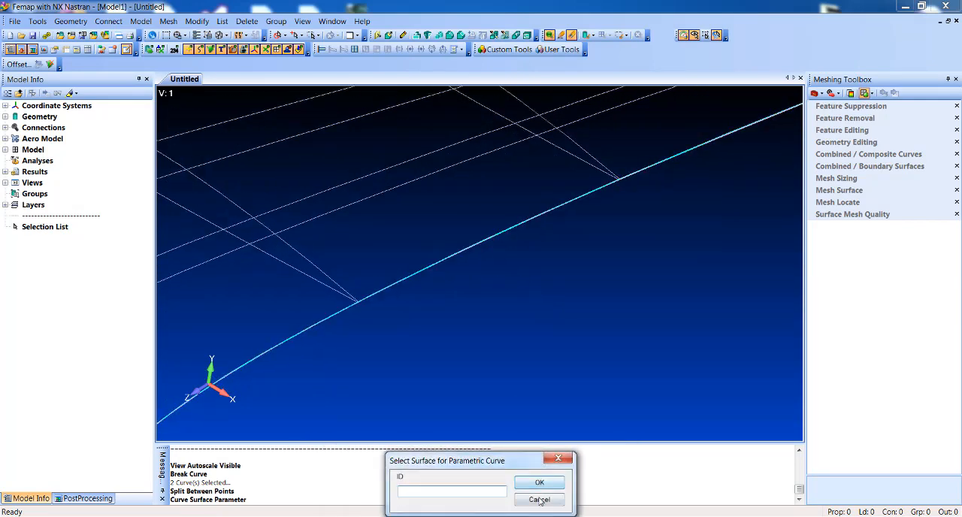
pyautogui.click(538, 483)
# Step: Create a ruled surface from the wing's leading-edge curve to the curve running along the middle of the trailing-edge surface
pyautogui.scroll(-3, 453, 333)
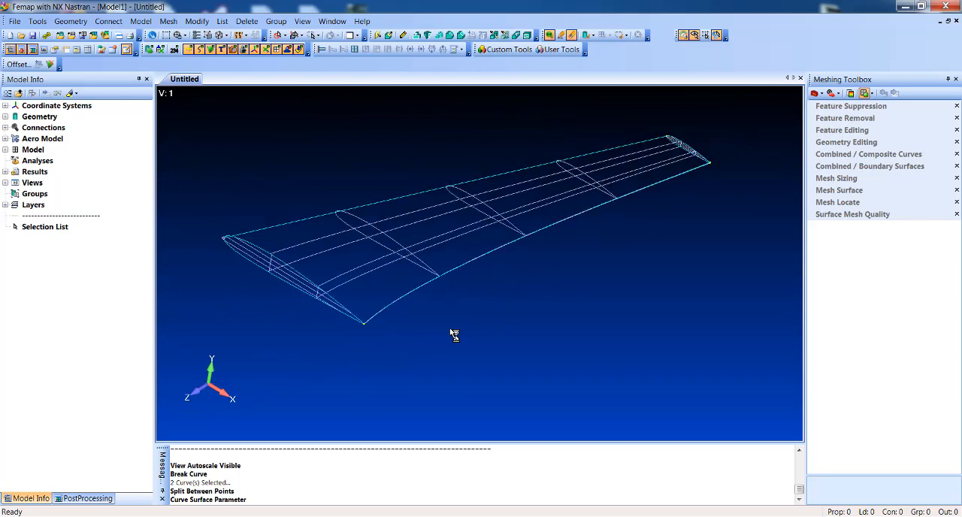
pyautogui.click(78, 27)
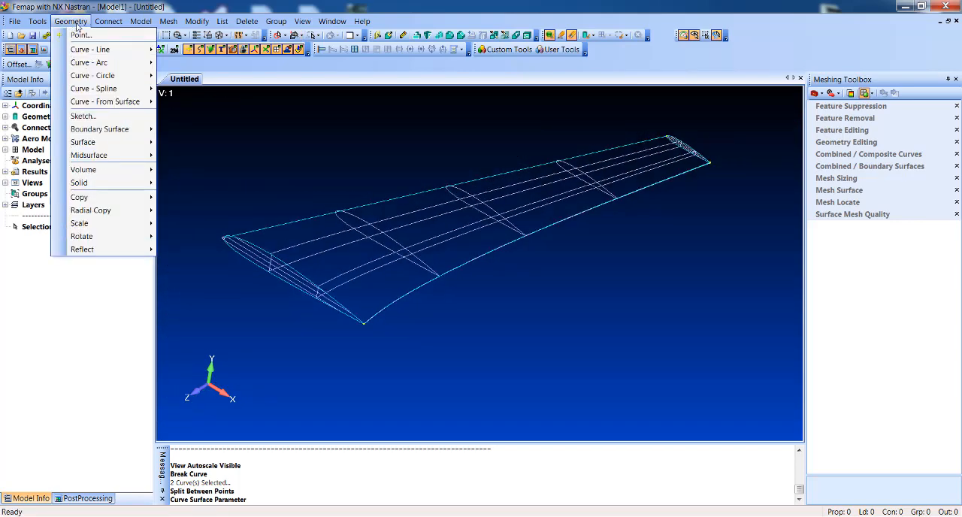
pyautogui.moveTo(91, 145)
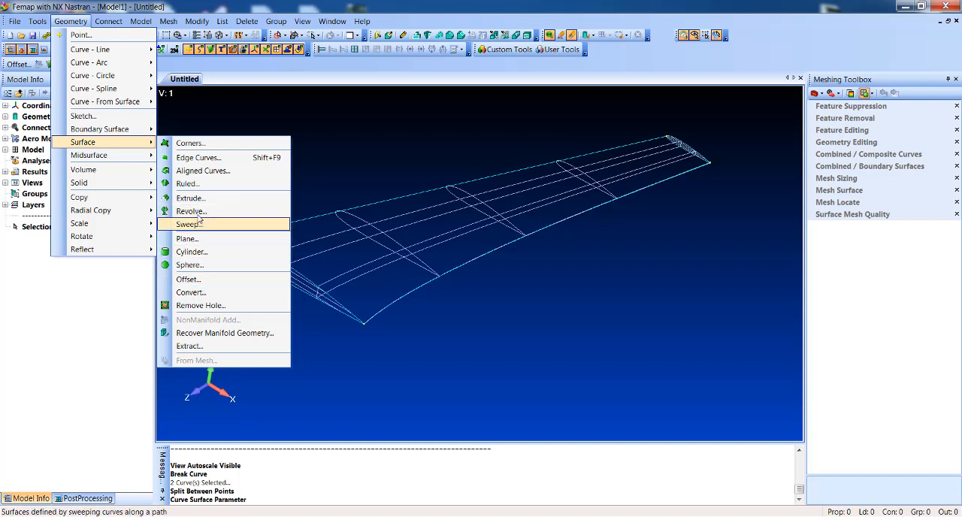
pyautogui.click(188, 183)
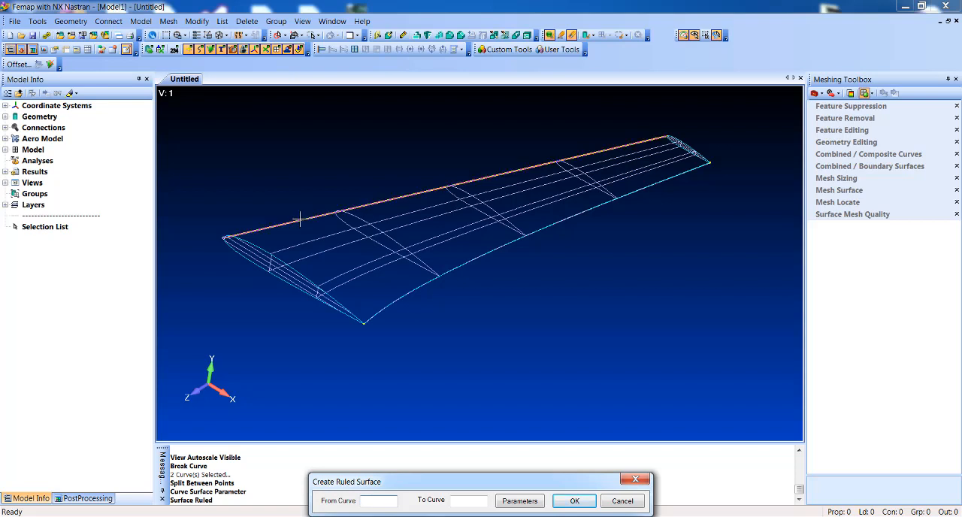
pyautogui.click(299, 219)
pyautogui.rightClick(441, 203)
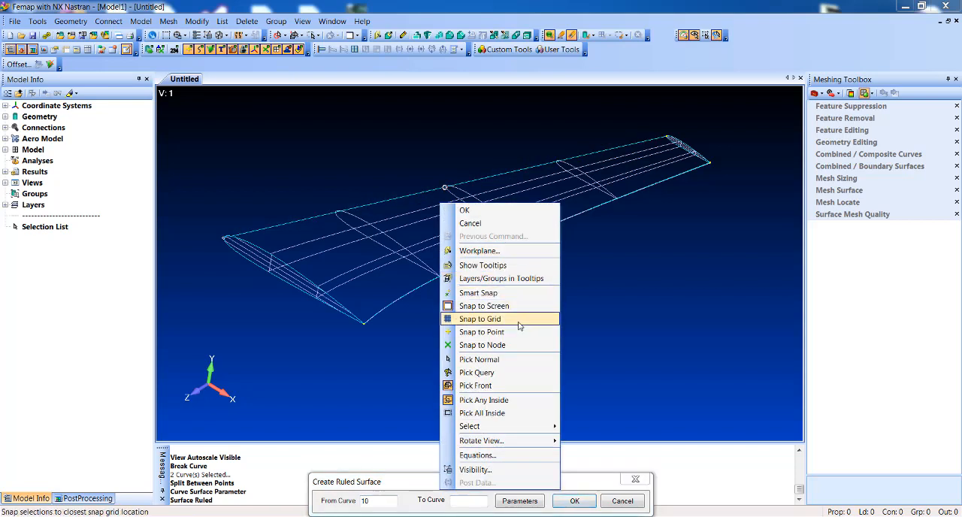
pyautogui.click(510, 358)
pyautogui.click(166, 36)
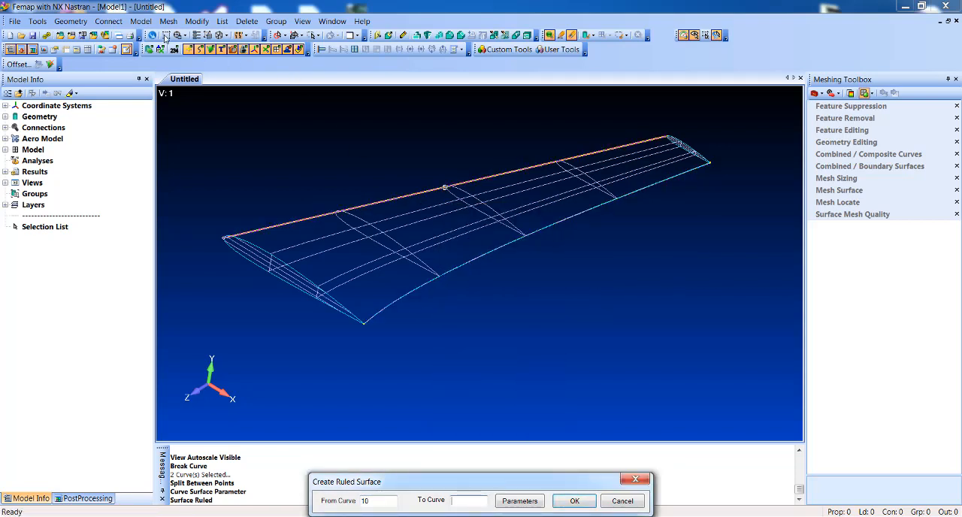
pyautogui.click(362, 317)
pyautogui.click(375, 330)
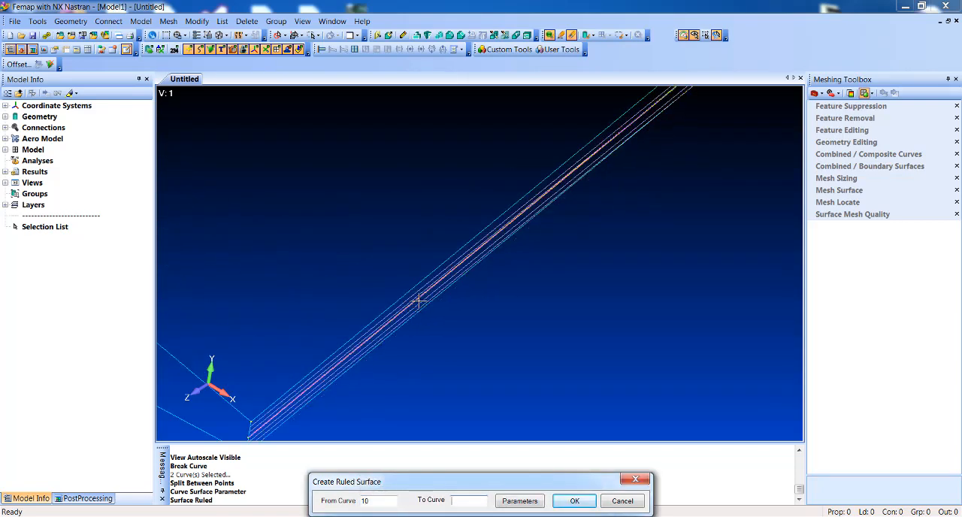
pyautogui.doubleClick(419, 300)
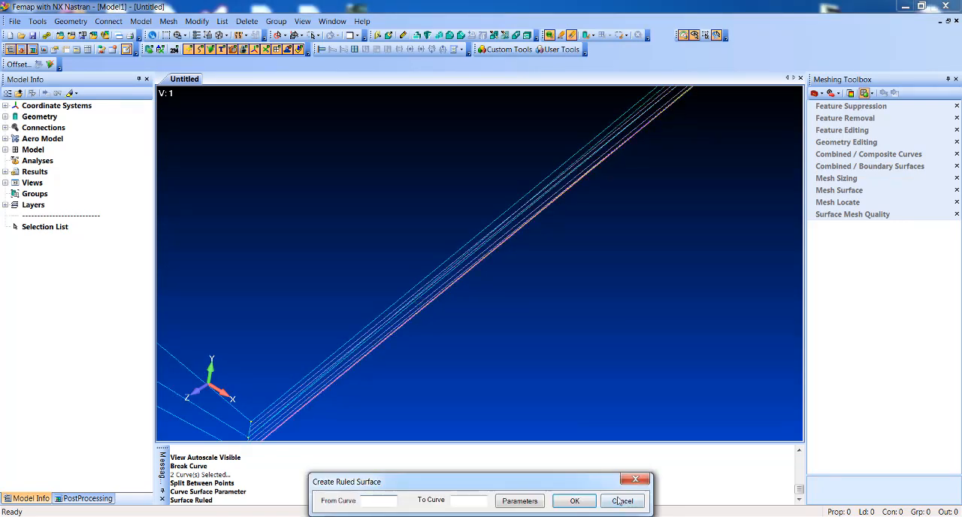
# Step: Leave the ruled surface command and hide the wing solid, keeping only the ruled surface displayed
pyautogui.click(621, 502)
pyautogui.scroll(-10, 512, 298)
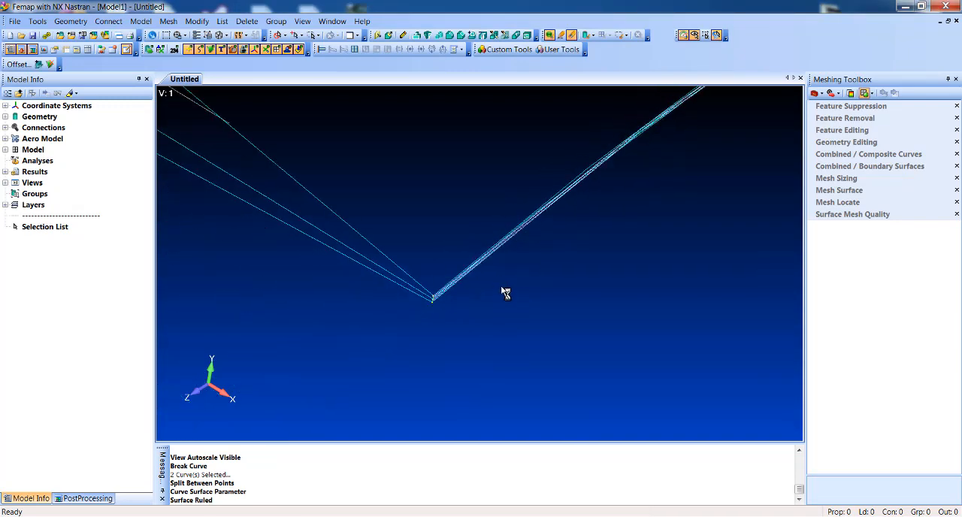
pyautogui.hotkey('ctrl', 'a')
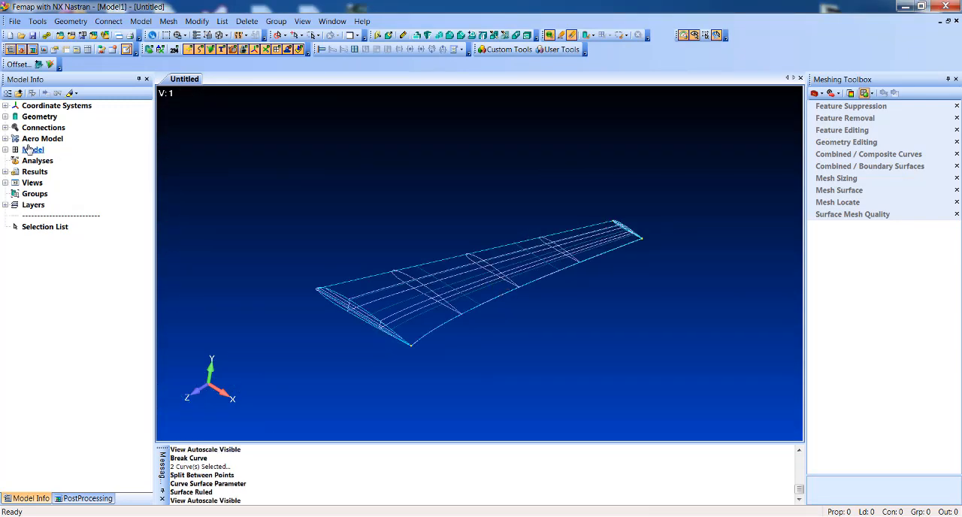
pyautogui.click(5, 117)
pyautogui.click(23, 127)
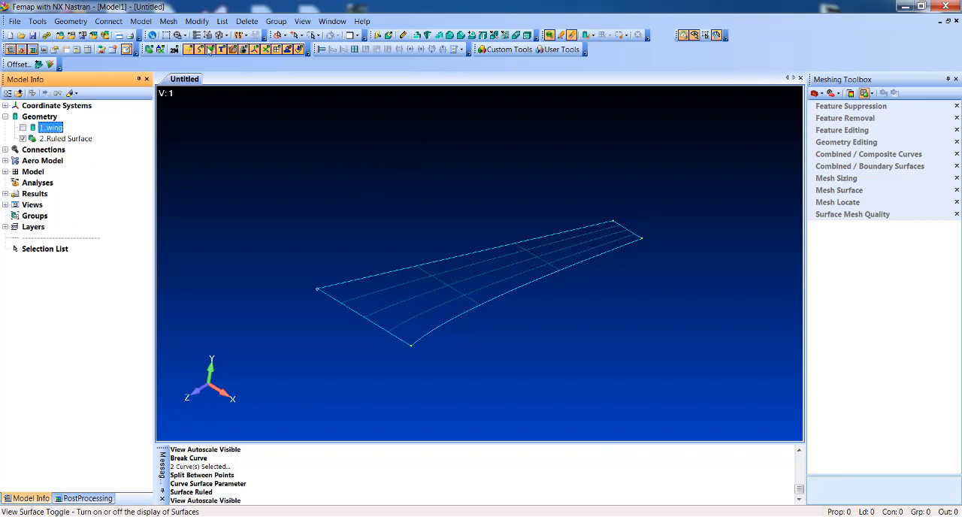
# Step: Set the mesh size on the ruled surface to an element size of 50
pyautogui.click(169, 21)
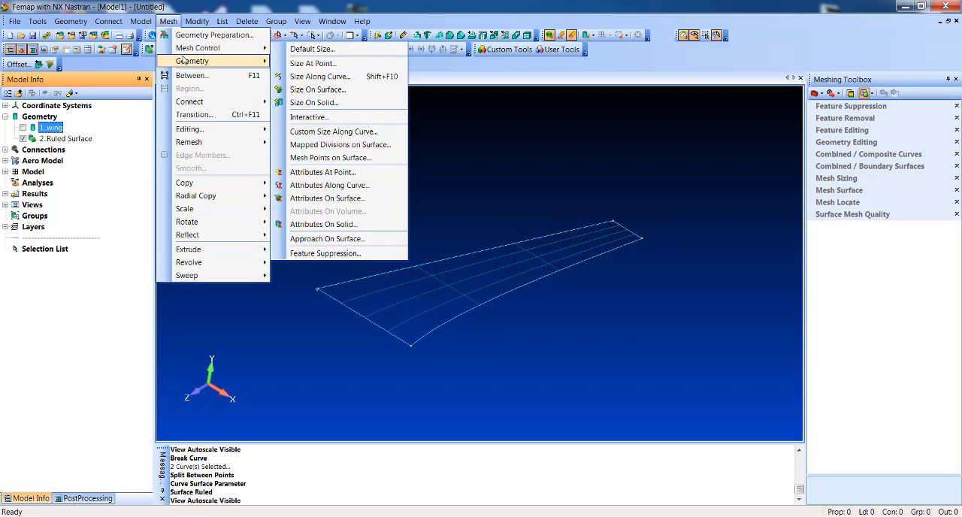
pyautogui.moveTo(191, 48)
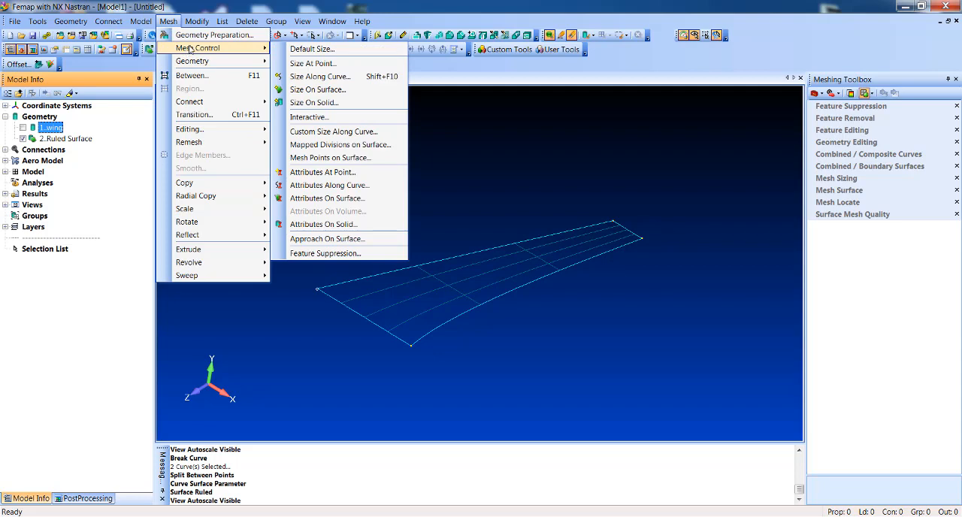
pyautogui.click(330, 89)
pyautogui.press('Return')
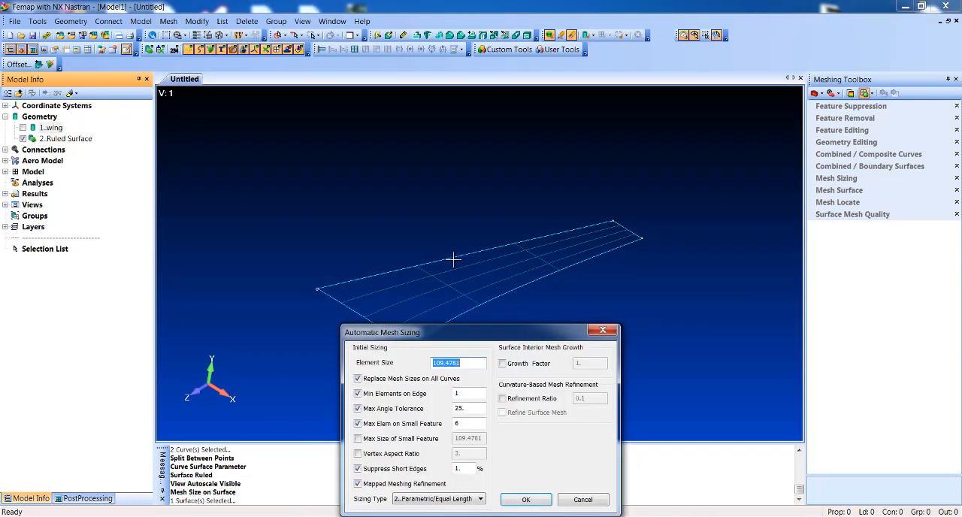
pyautogui.write('50')
pyautogui.press('Return')
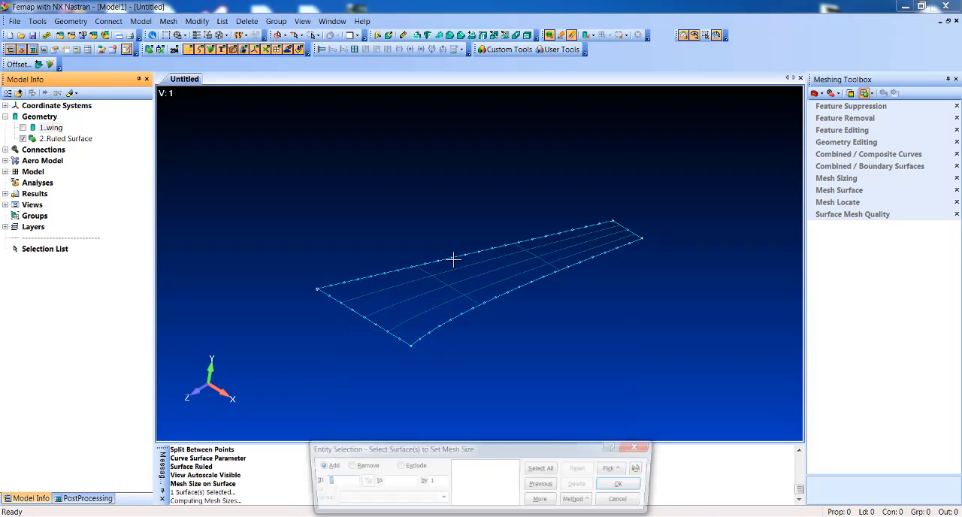
# Step: Reduce the ruled surface's element size to 25 and finish the mesh sizing
pyautogui.click(451, 287)
pyautogui.press('Return')
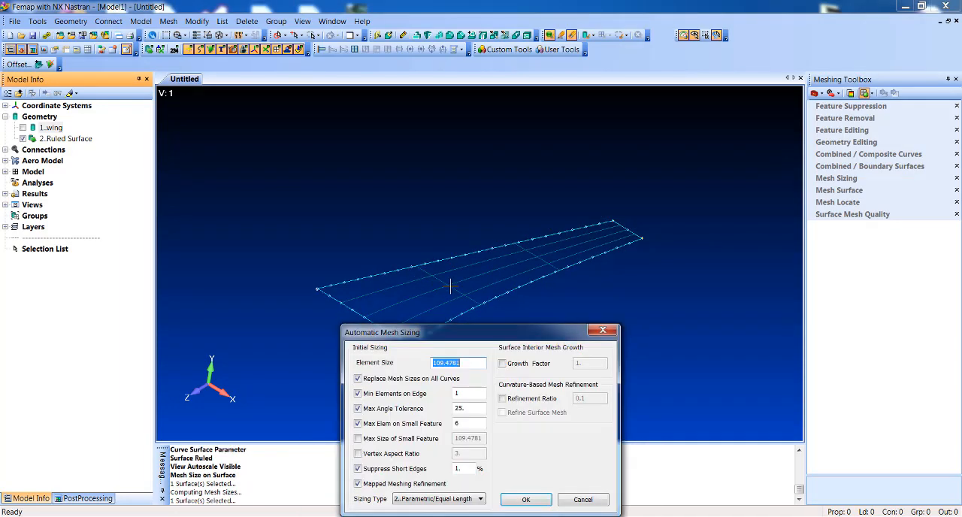
pyautogui.write('25')
pyautogui.press('Return')
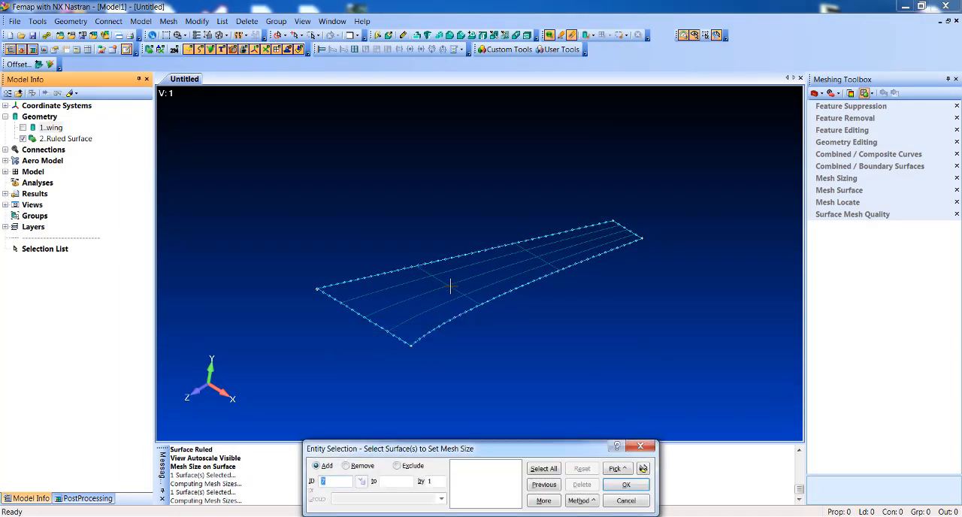
pyautogui.press('Escape')
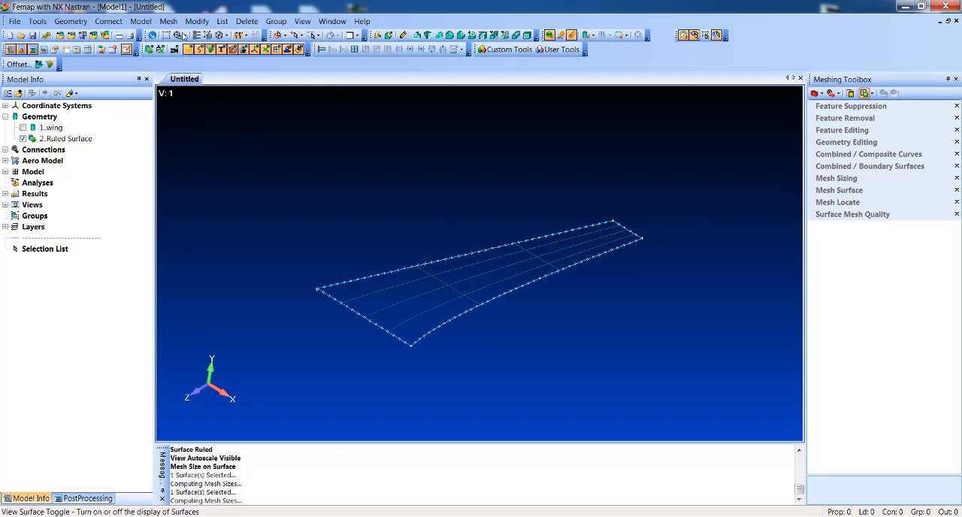
# Step: Start meshing the ruled surface with quads and define a new plate property with thickness 10
pyautogui.click(168, 21)
pyautogui.moveTo(181, 66)
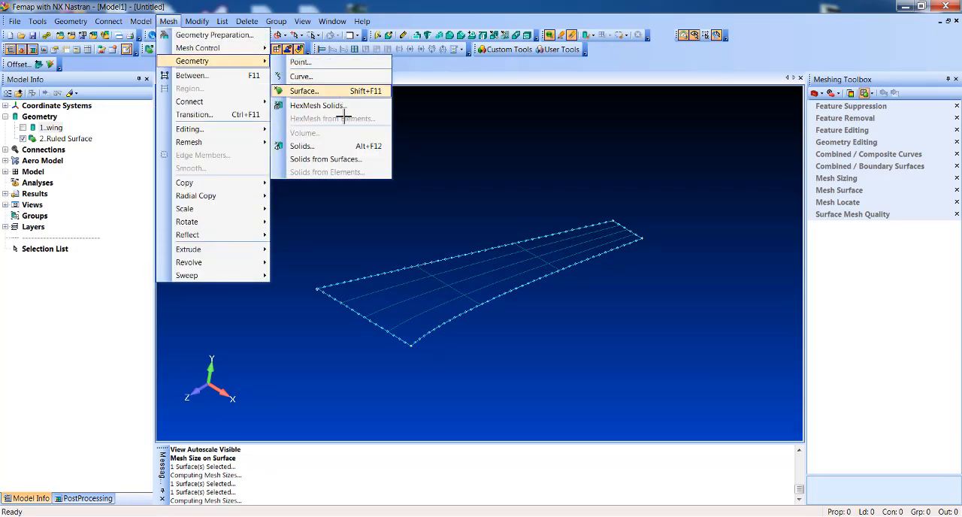
pyautogui.click(301, 88)
pyautogui.press('Return')
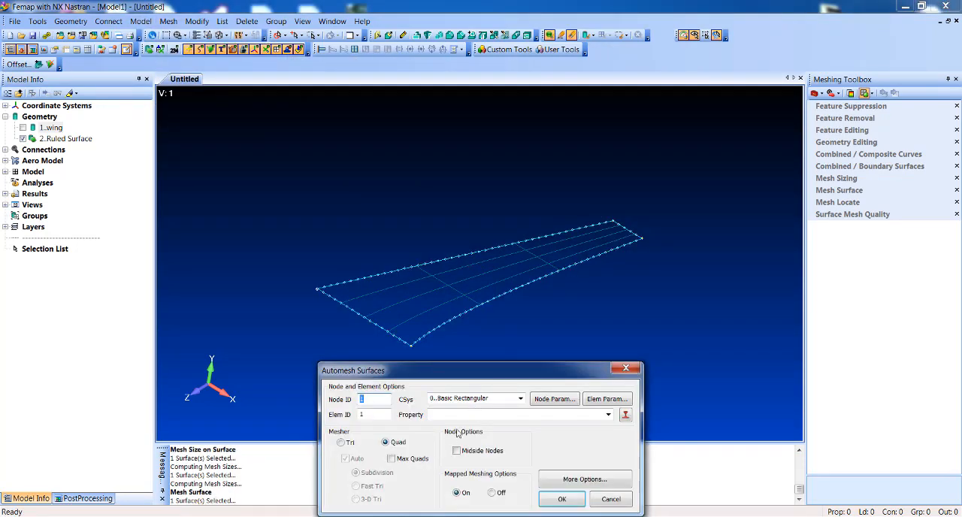
pyautogui.click(626, 415)
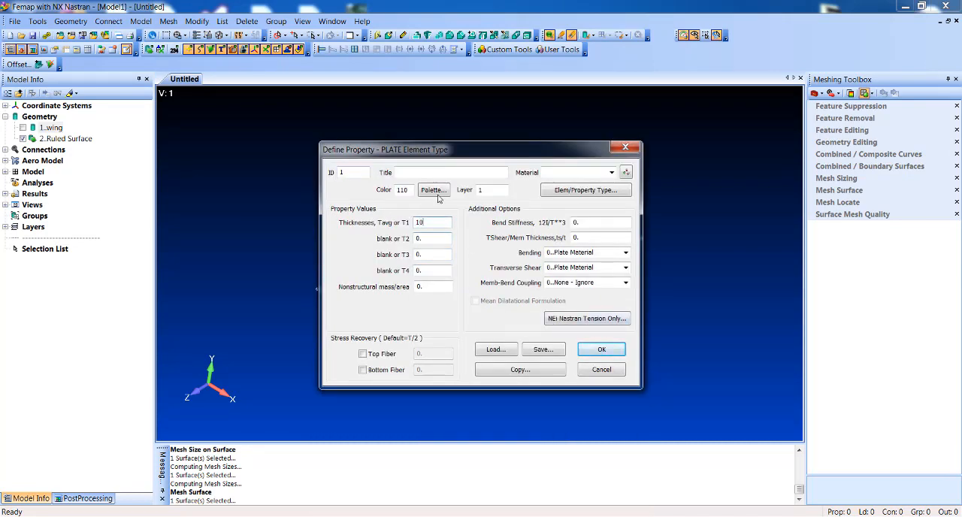
# Step: Assign the library material 6061-T651 Al Plate .25-2. to the plate property and generate the surface mesh
pyautogui.click(626, 173)
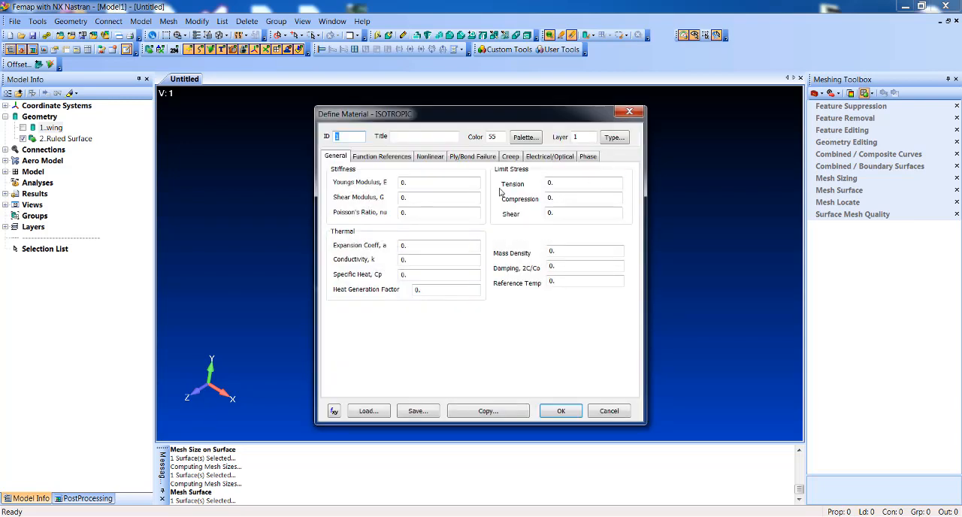
pyautogui.click(368, 411)
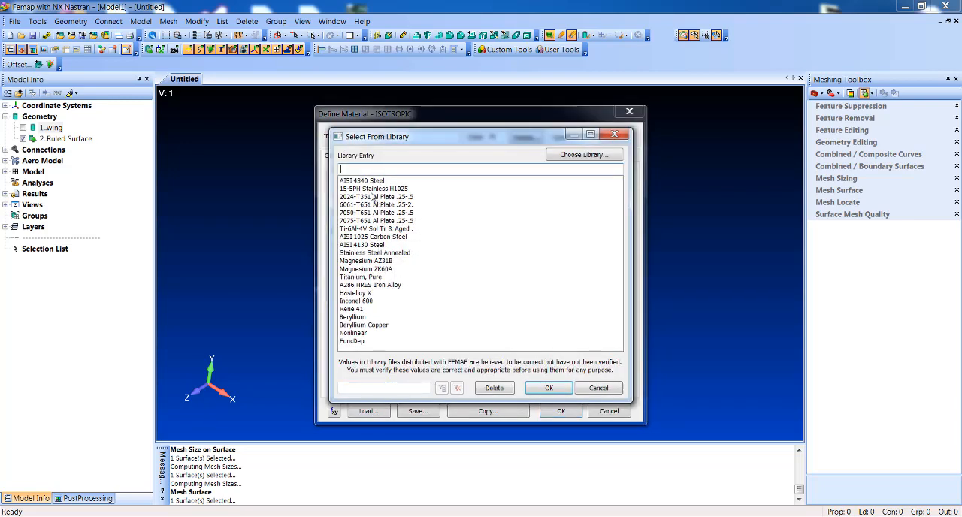
pyautogui.doubleClick(375, 205)
pyautogui.click(560, 411)
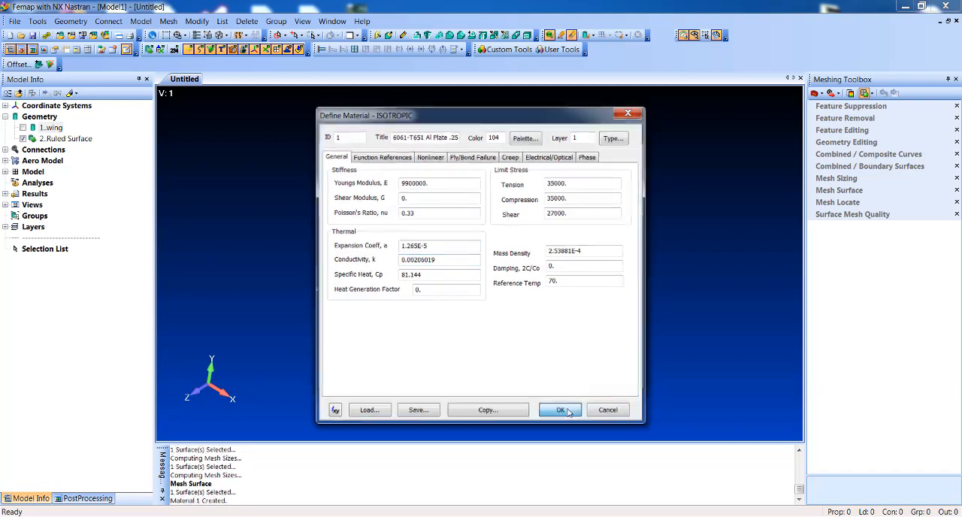
pyautogui.click(598, 350)
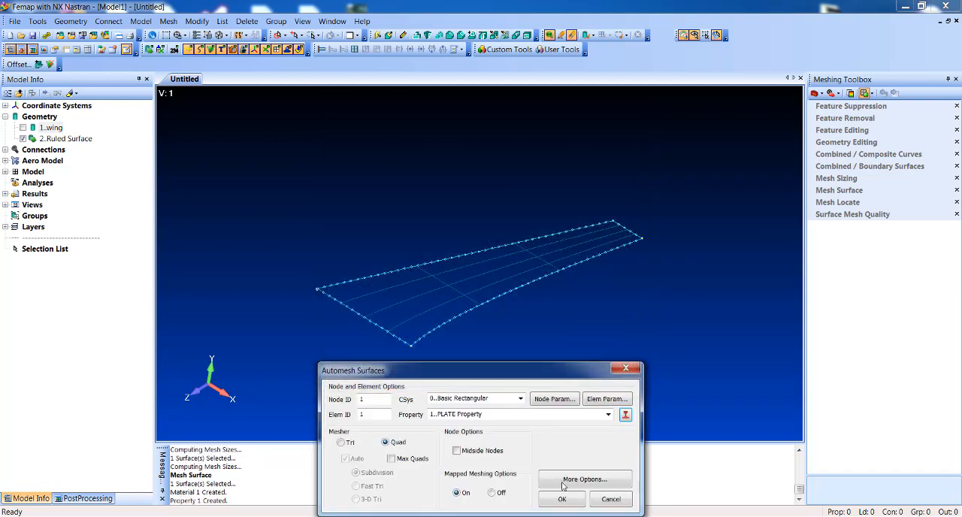
pyautogui.click(565, 501)
pyautogui.scroll(5, 520, 322)
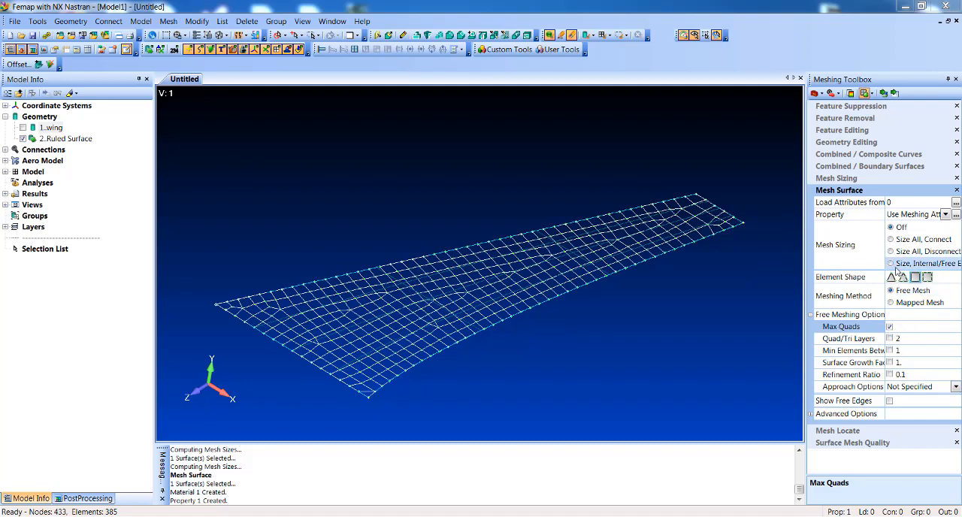
# Step: Remesh the ruled surface interactively as a free quad mesh with Max Quads and 2 Quad/Tri layers enabled
pyautogui.click(884, 93)
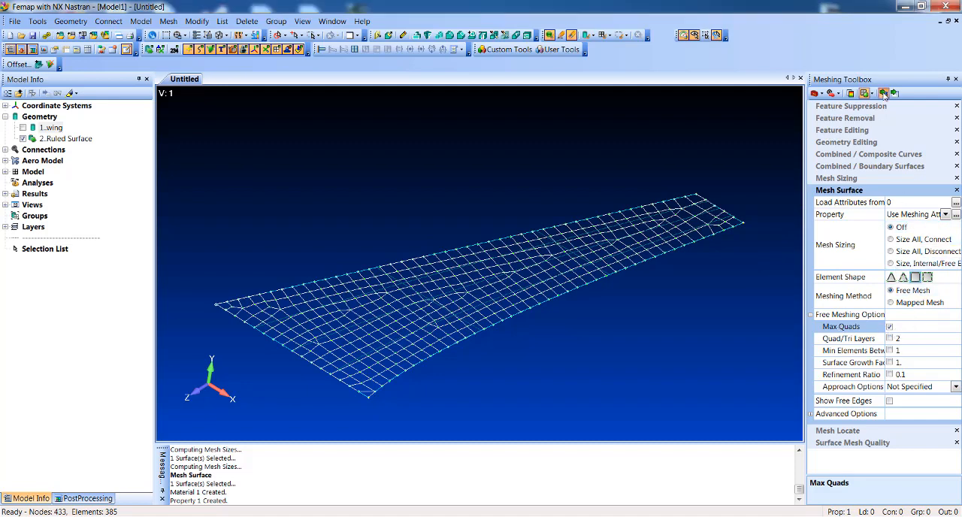
pyautogui.click(578, 254)
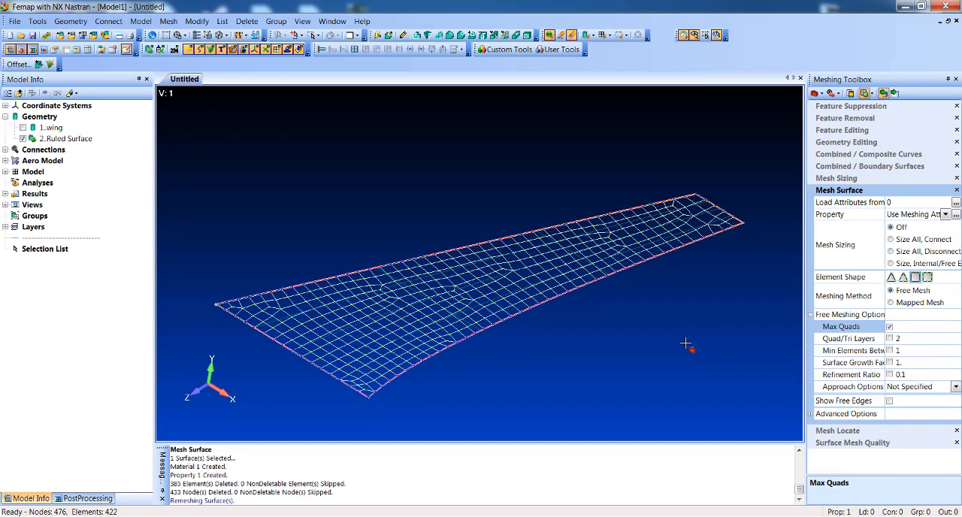
pyautogui.click(890, 338)
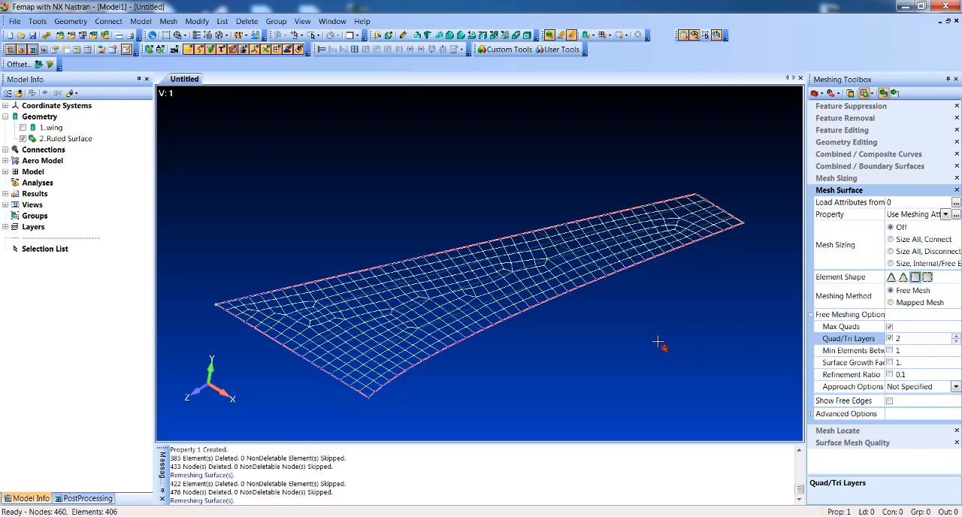
# Step: Remesh the ruled surface as a mapped mesh, using Size All, Connect sizing with a mesh size of 25
pyautogui.click(891, 239)
pyautogui.click(899, 275)
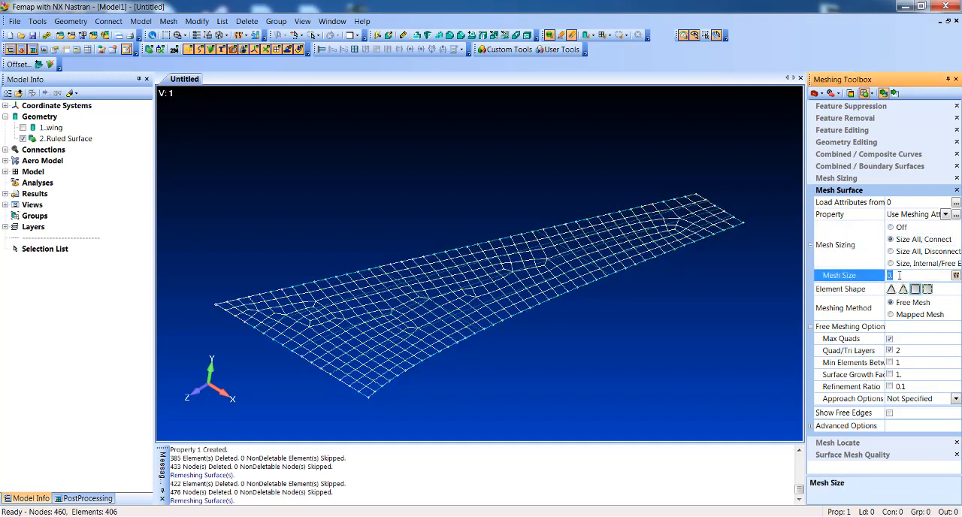
pyautogui.write('25')
pyautogui.click(913, 314)
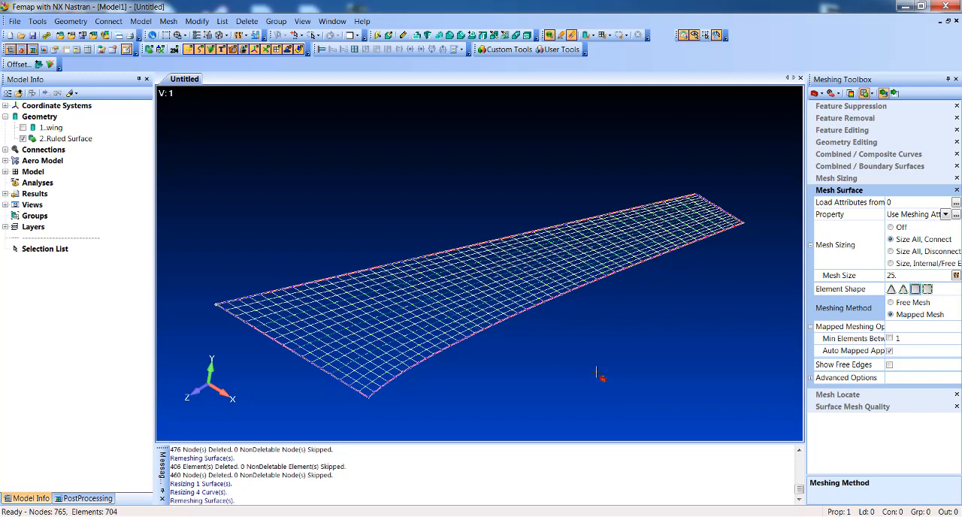
# Step: Update the midsurface thickness and offset of all plate elements to match solid ID 1
pyautogui.click(196, 21)
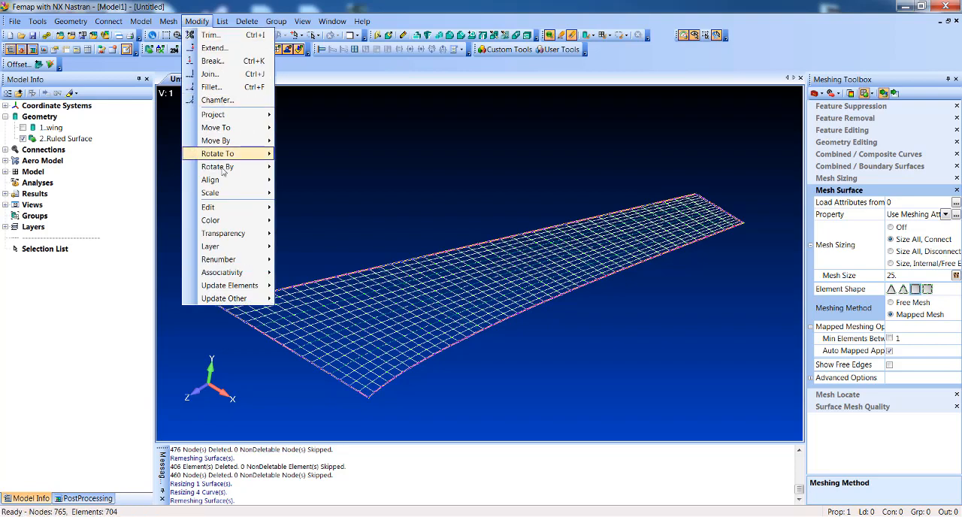
pyautogui.moveTo(231, 289)
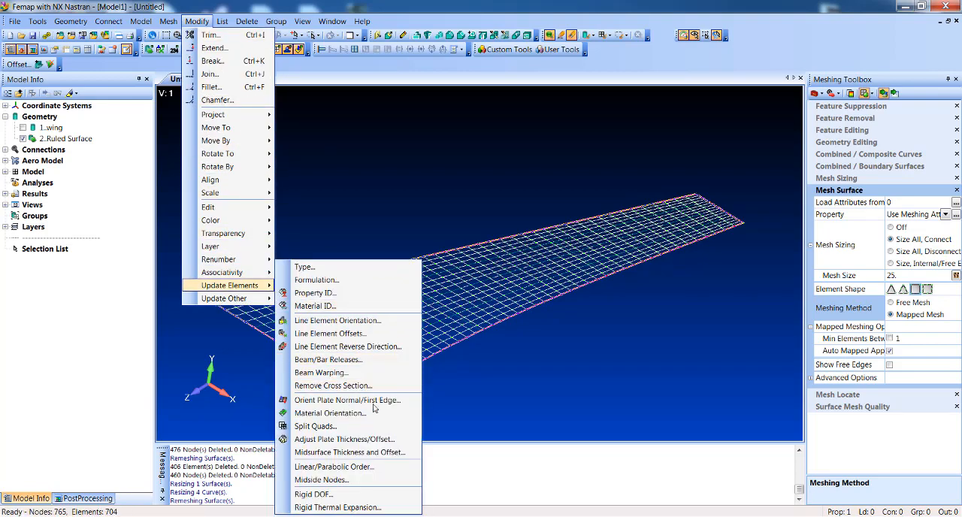
pyautogui.click(363, 452)
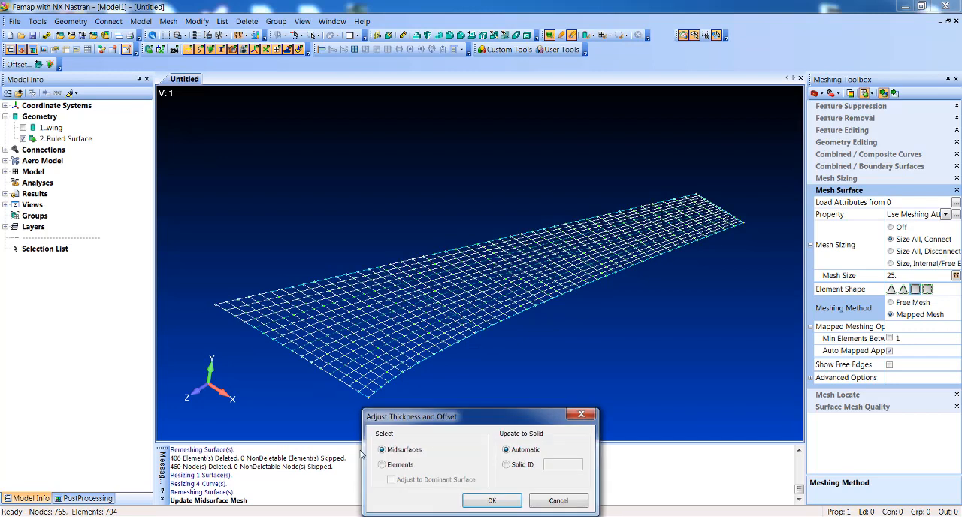
pyautogui.click(383, 464)
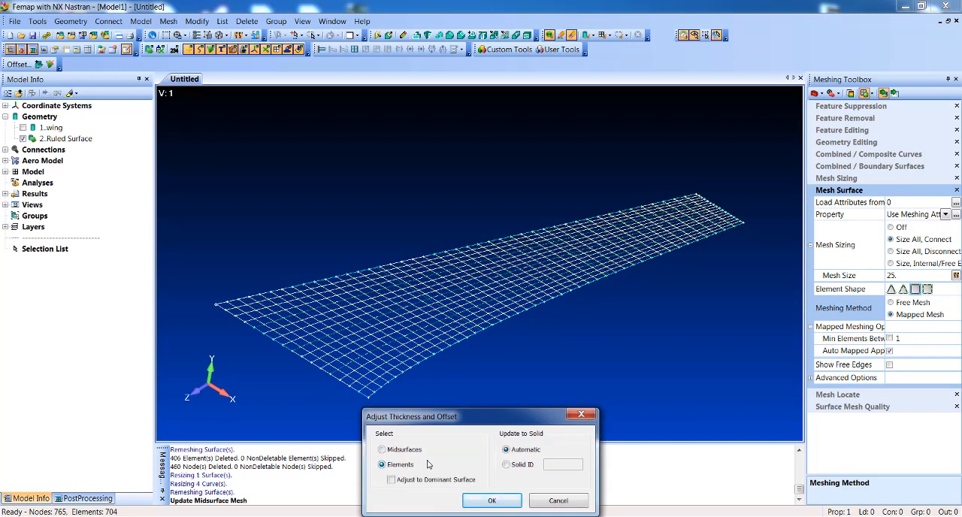
pyautogui.click(507, 465)
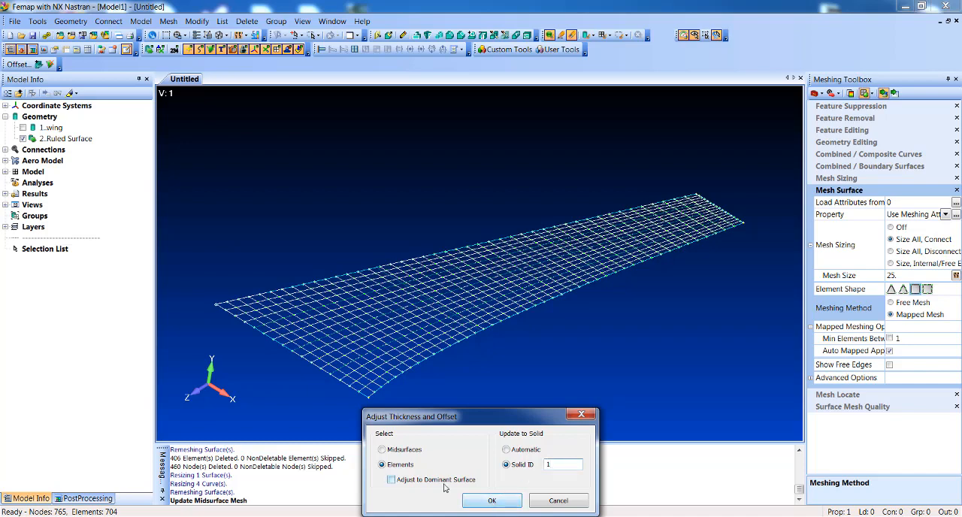
pyautogui.click(492, 500)
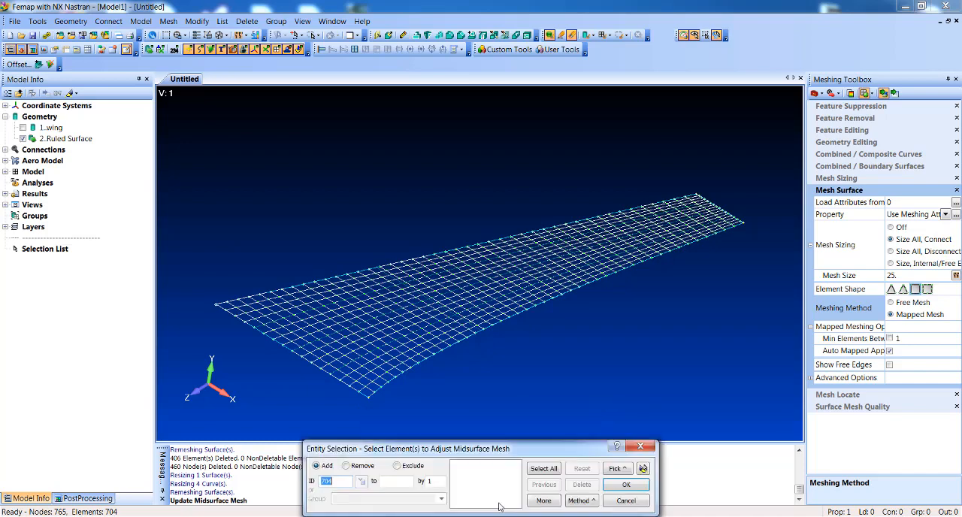
pyautogui.click(541, 468)
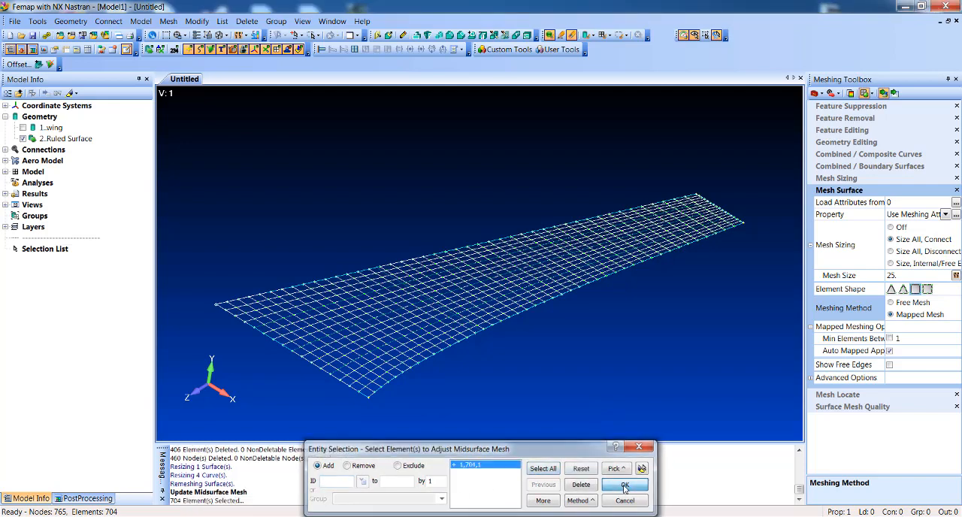
pyautogui.click(625, 485)
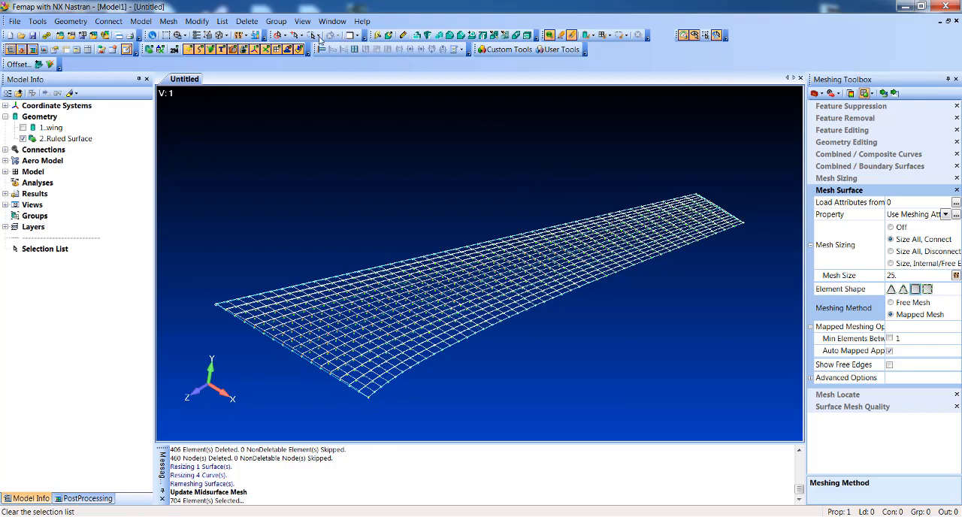
# Step: Display the elements' thickness and cross section in a solid view to show the plate mesh as the full wing
pyautogui.click(222, 36)
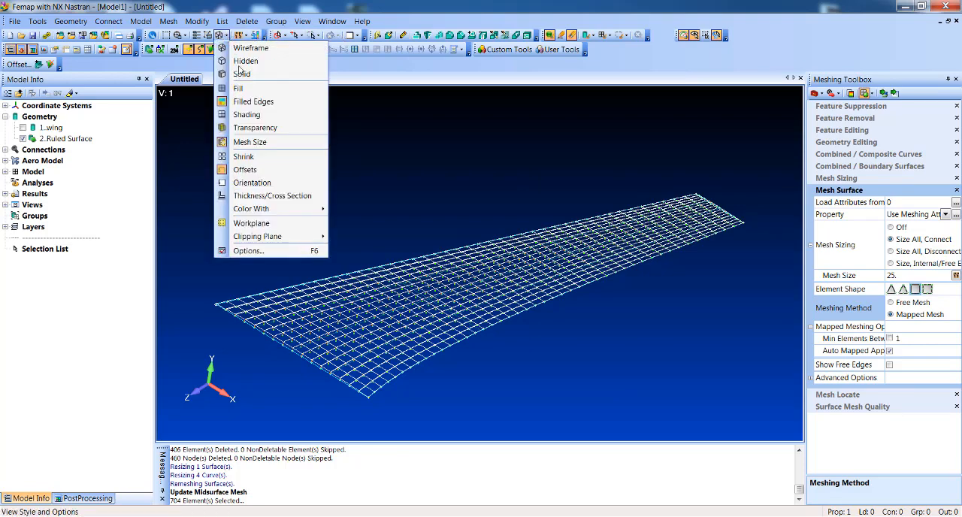
pyautogui.click(260, 196)
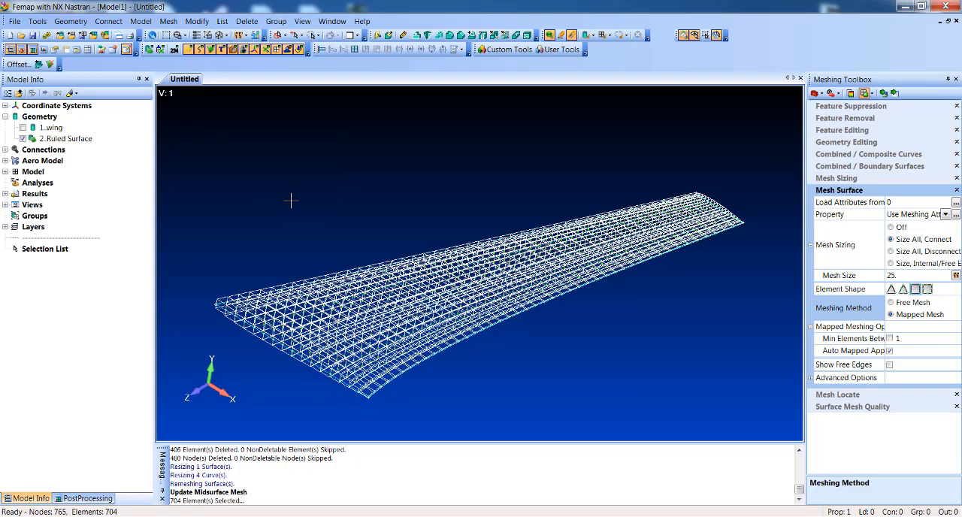
pyautogui.click(224, 36)
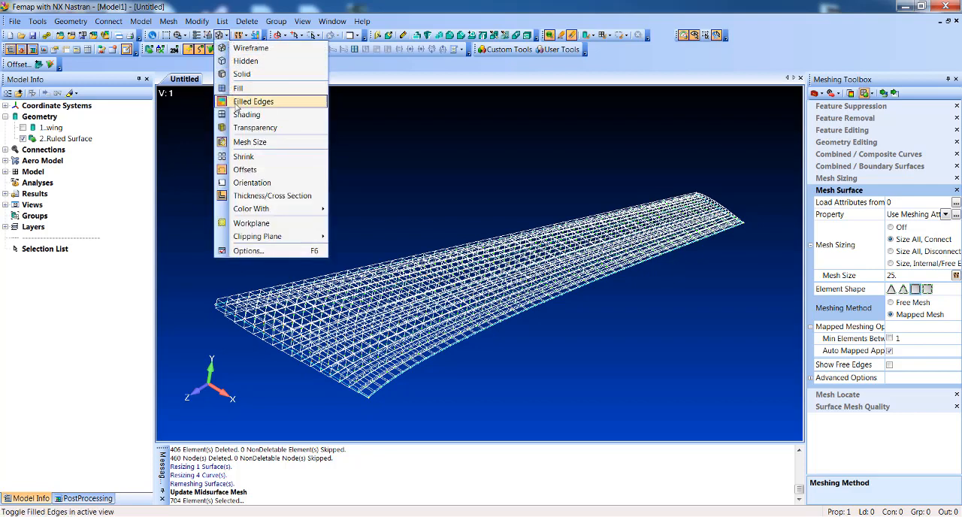
pyautogui.click(248, 76)
pyautogui.moveTo(356, 247); pyautogui.dragTo(370, 268)
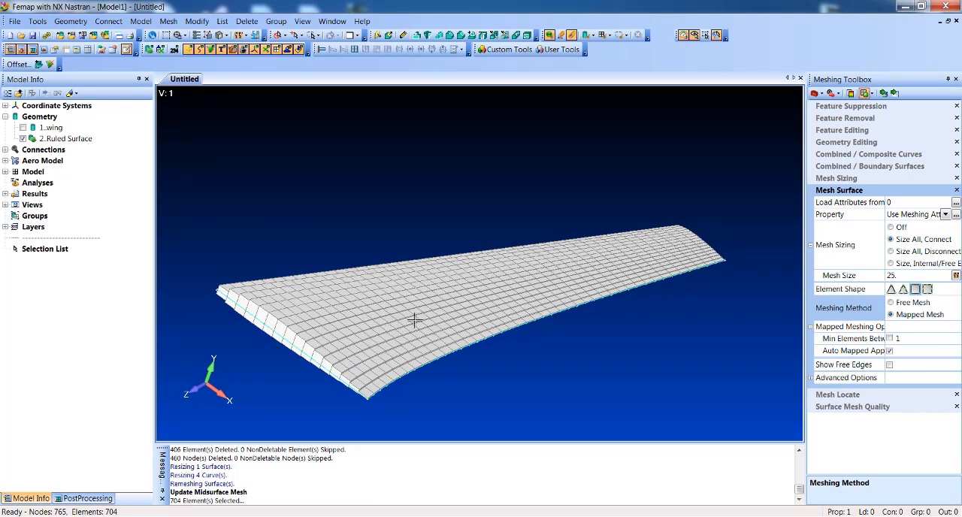
# Step: List plate elements 315 and 382, sorted by ascending ID, and compare their plate thickness and Z offset
pyautogui.click(223, 22)
pyautogui.moveTo(248, 74)
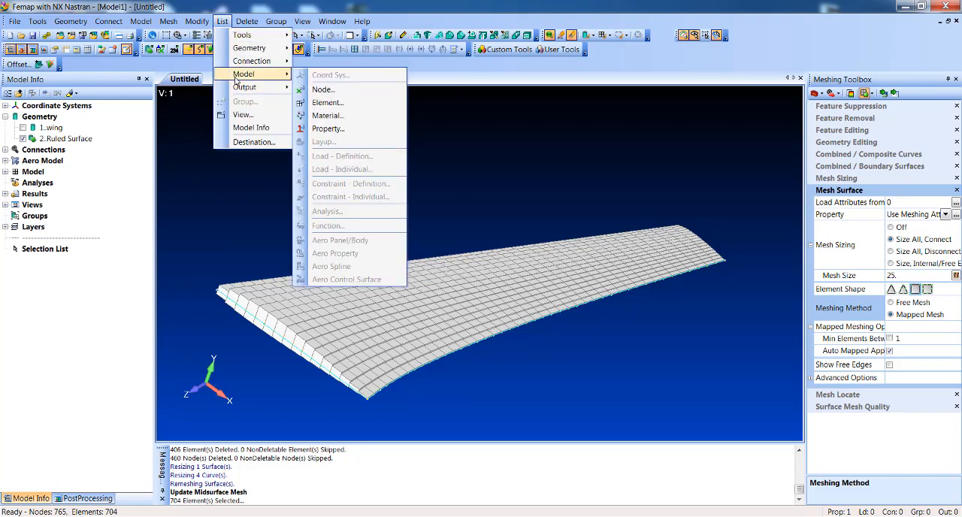
pyautogui.click(351, 112)
pyautogui.click(345, 318)
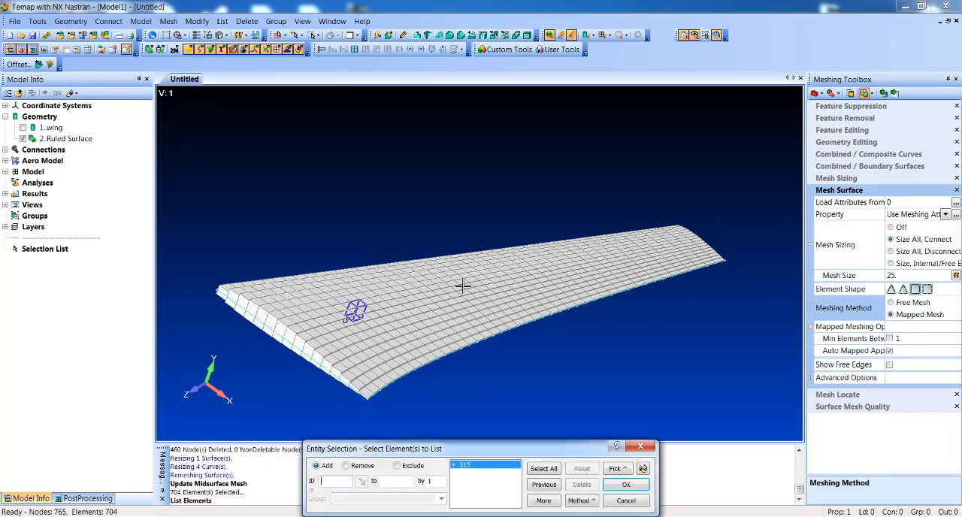
pyautogui.press('Return')
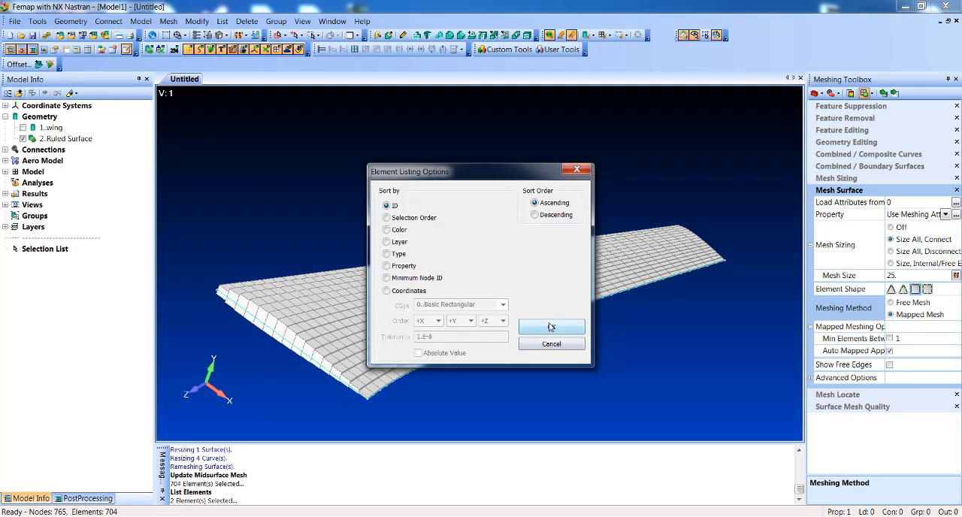
pyautogui.click(549, 326)
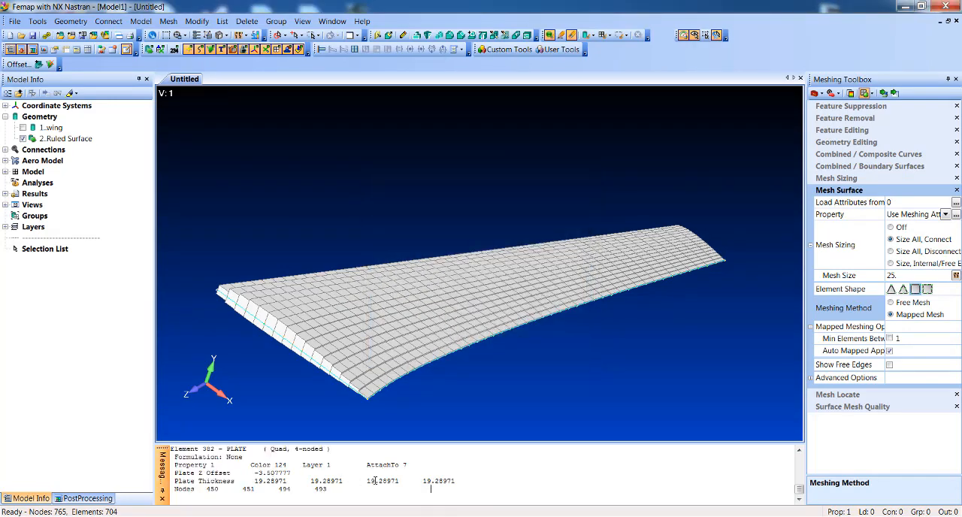
pyautogui.scroll(3, 279, 489)
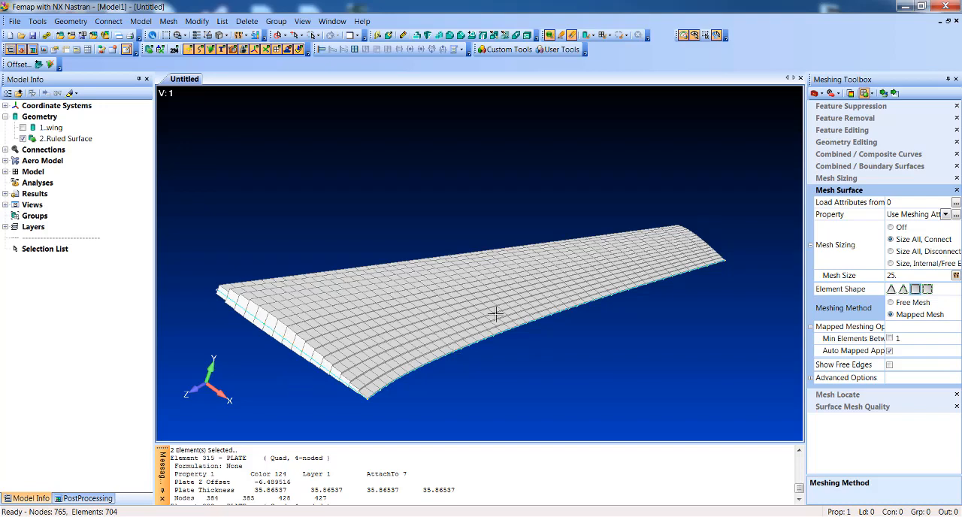
pyautogui.scroll(-3, 456, 470)
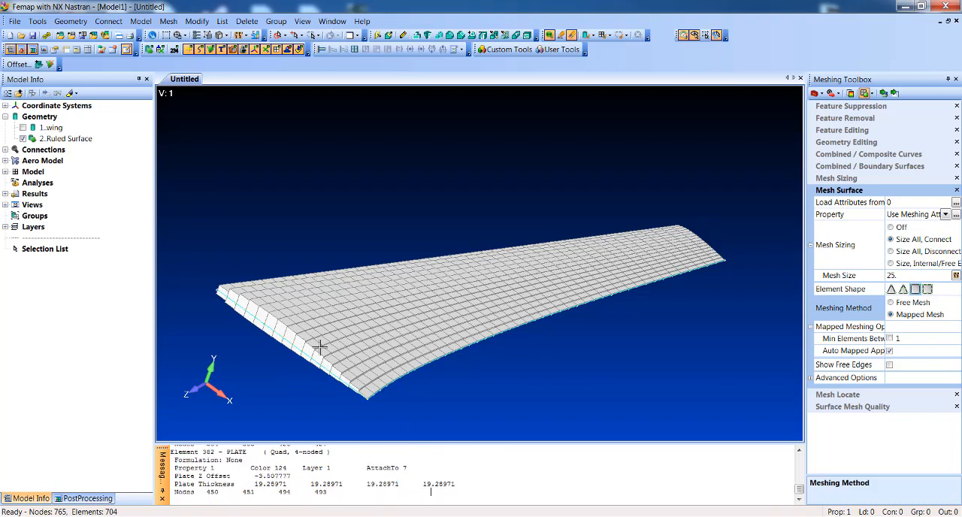
pyautogui.moveTo(471, 367)
pyautogui.mouseDown(button='middle')
pyautogui.moveTo(550, 292)
pyautogui.moveTo(502, 356)
pyautogui.moveTo(460, 375)
pyautogui.mouseUp(button='middle')
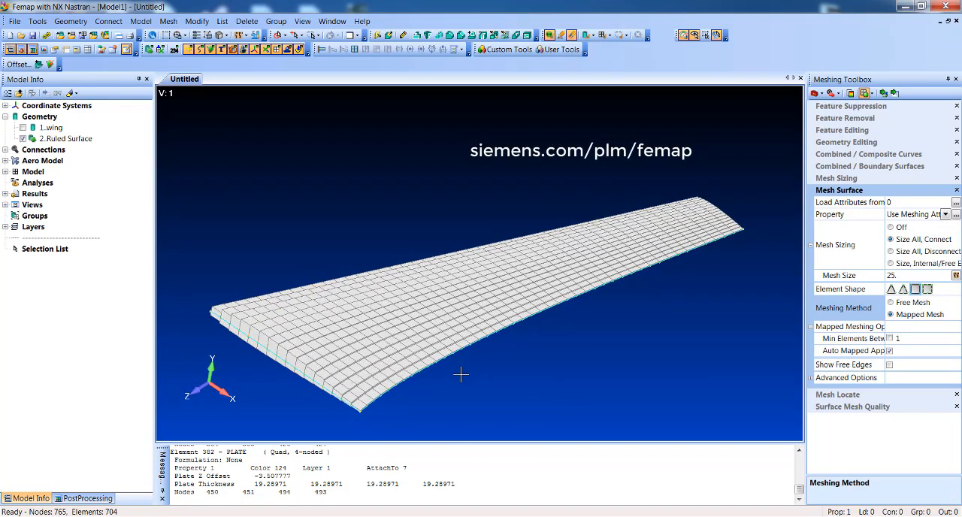